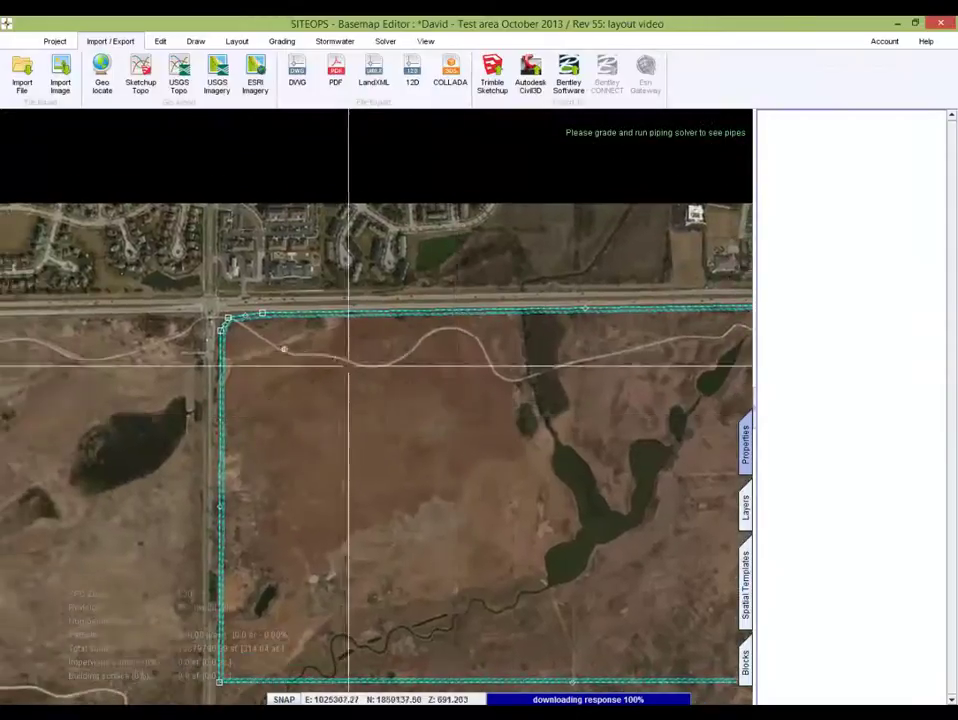
Step: Draw a 386 × 381 ft Parking Lot Area outline in the property's northwest corner
scroll(348, 365, "up", 8)
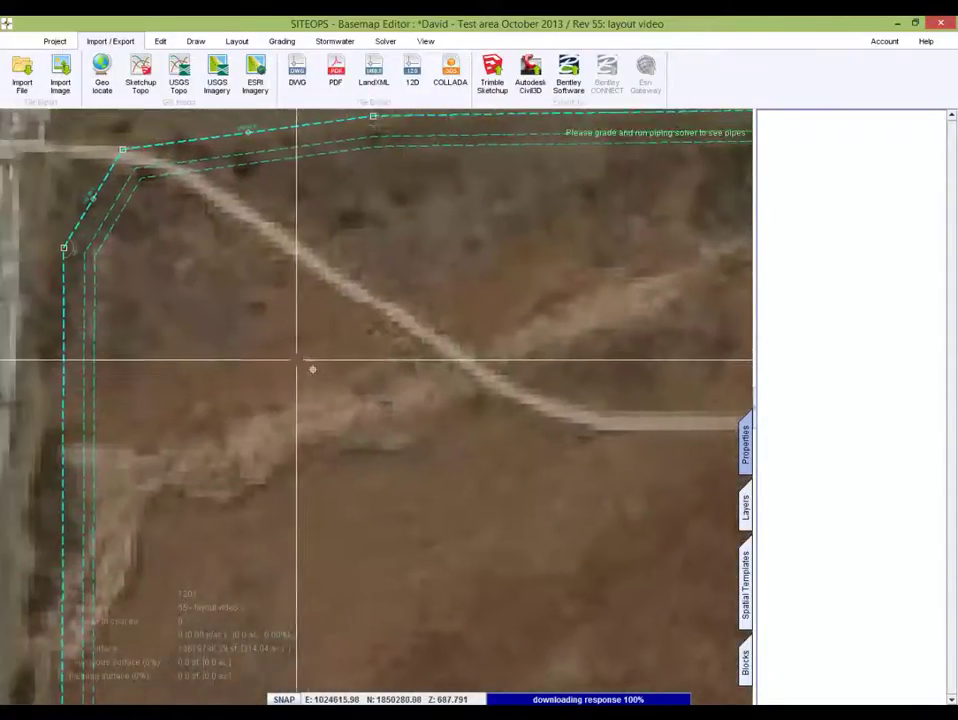
middle_click_drag(296, 358, 326, 377)
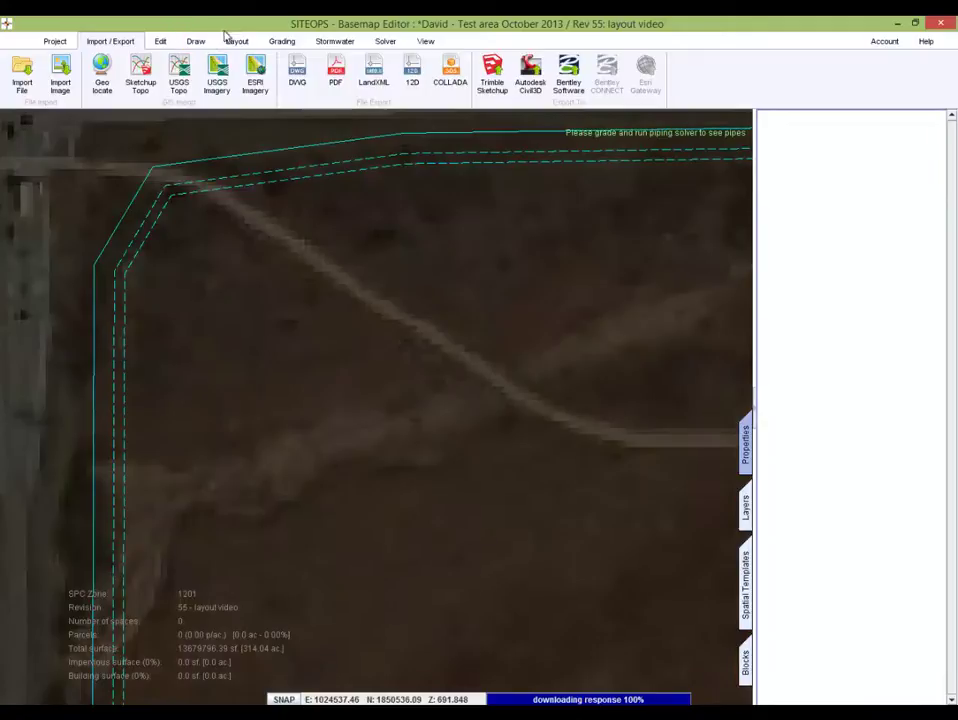
left_click(234, 41)
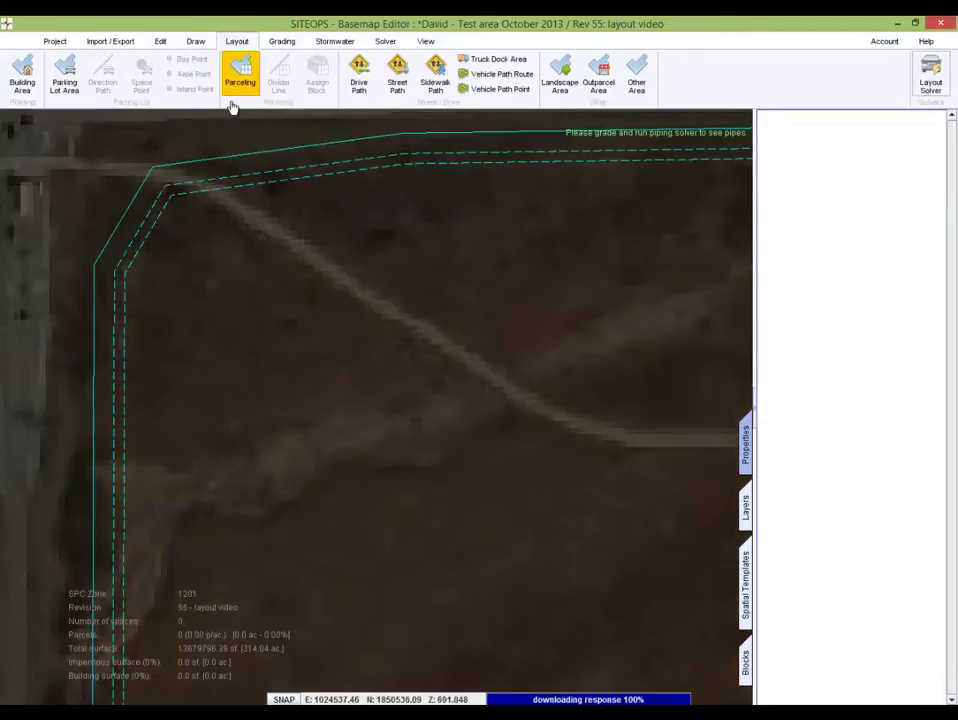
left_click(215, 245)
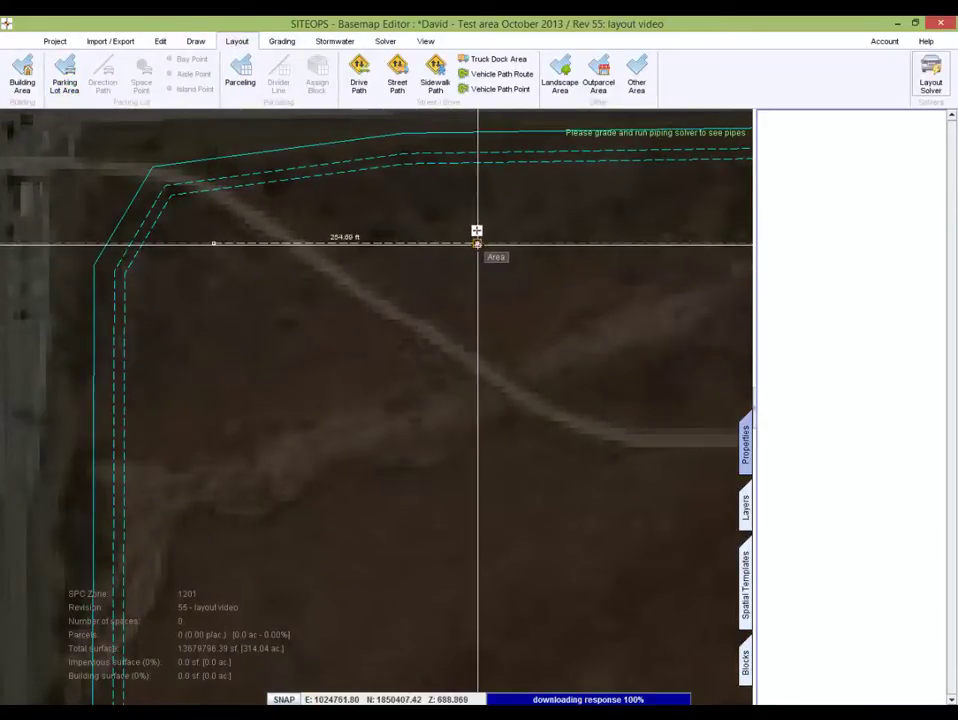
key("Return")
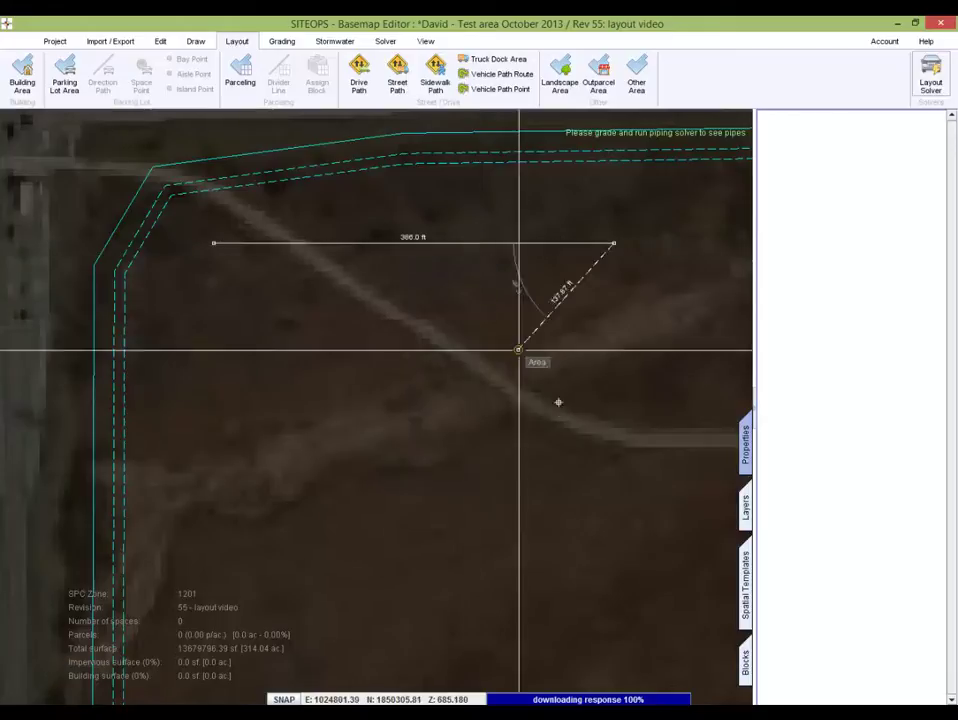
left_click(213, 617)
right_click(253, 450)
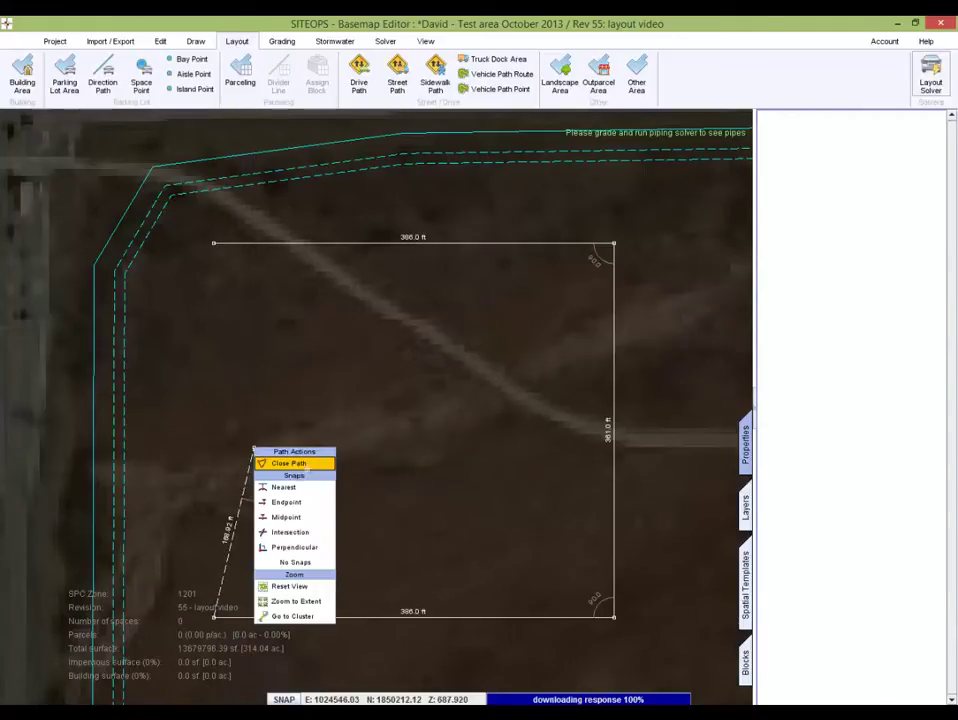
Step: Close the outline into a parking lot with 60-degree stalls, yielding 398 spaces
left_click(322, 465)
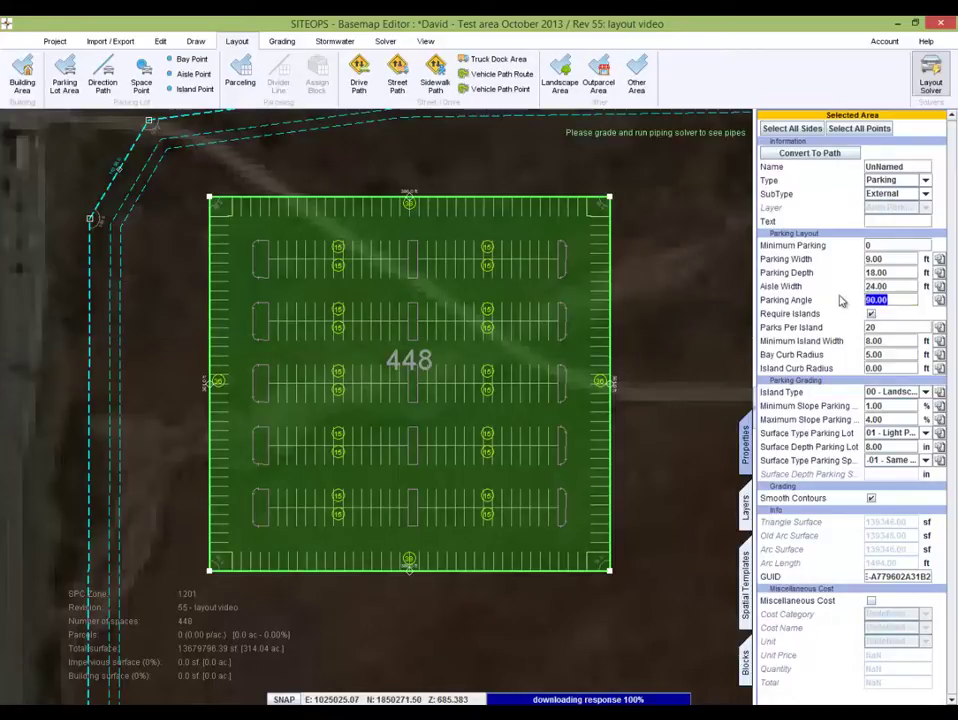
key("Return")
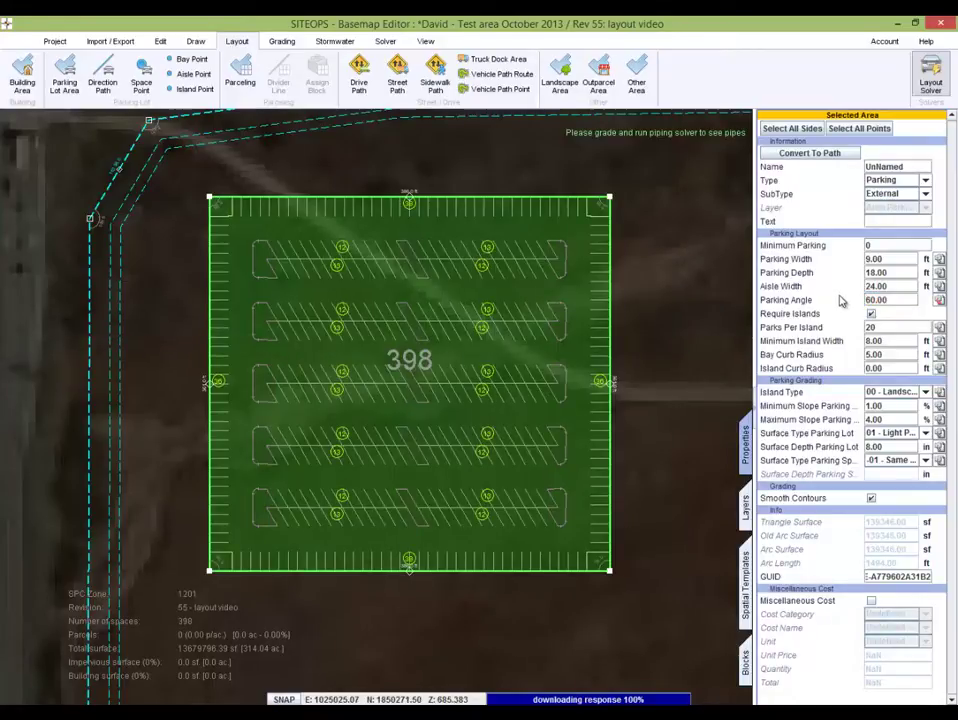
mouse_move(609, 197)
left_mouse_down()
mouse_move(425, 360)
mouse_move(440, 362)
mouse_move(590, 274)
mouse_move(609, 197)
left_mouse_up()
left_click(630, 240)
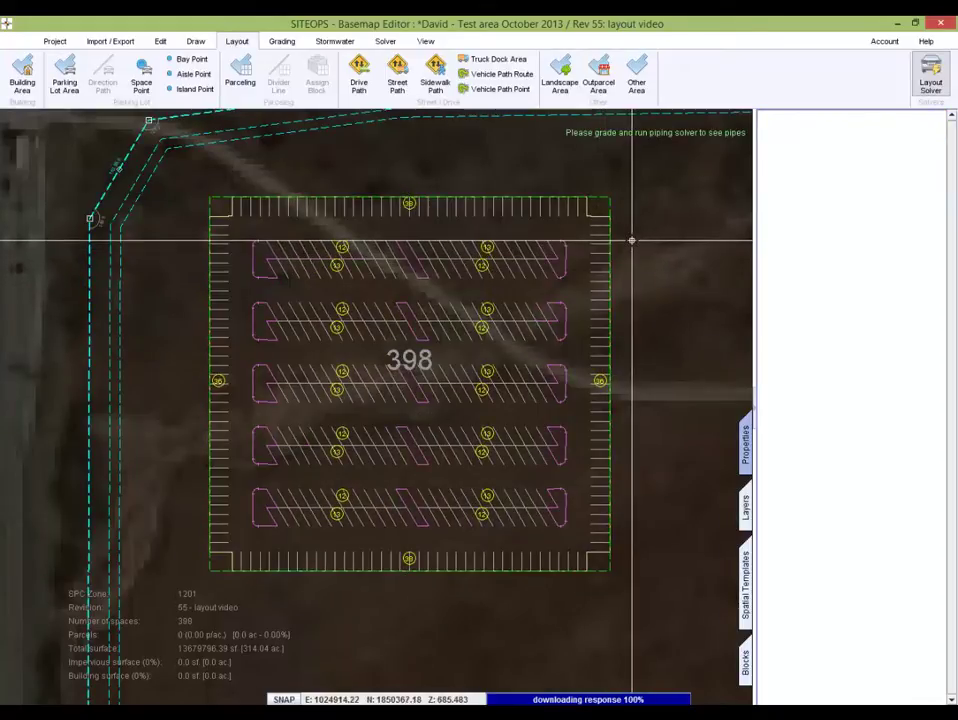
Step: Place a 300 by 150 ft rectangular building on the parking lot
left_click(64, 75)
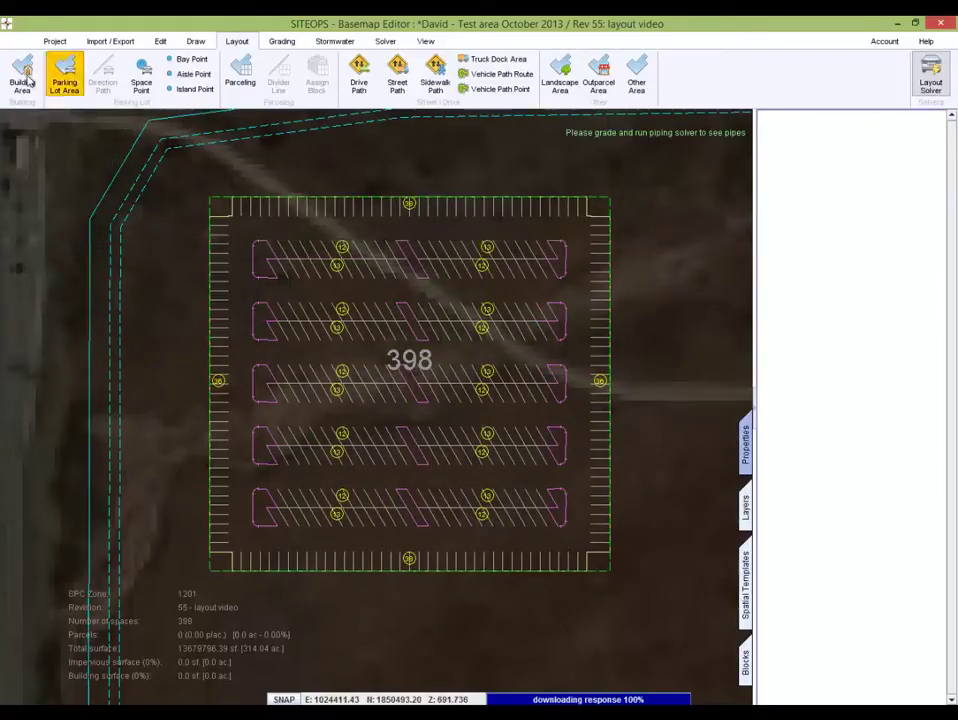
left_click(24, 78)
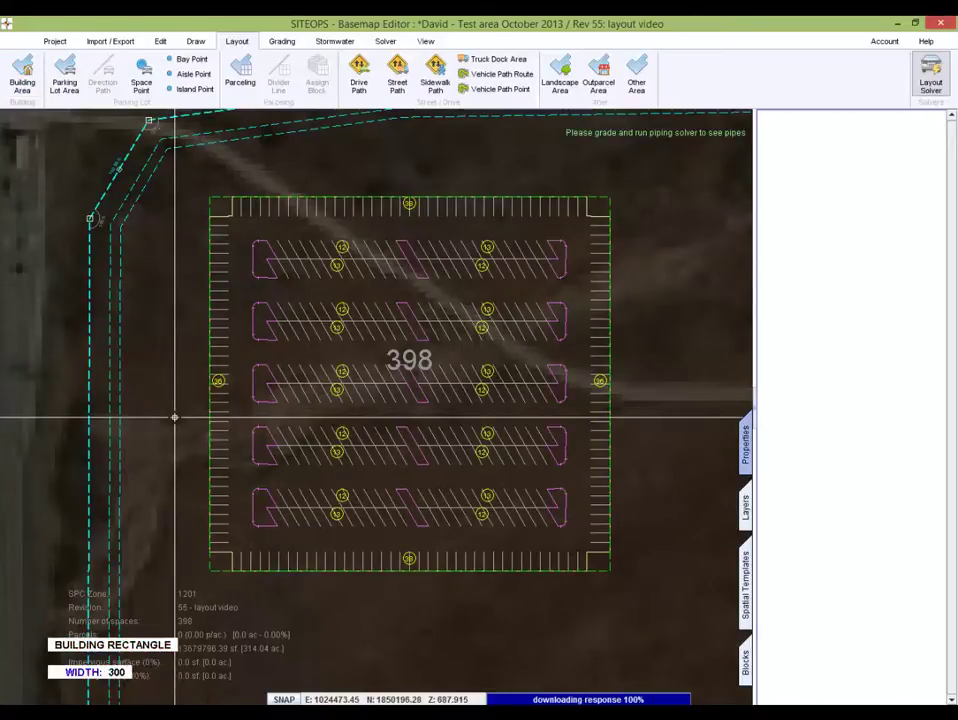
left_click(174, 417)
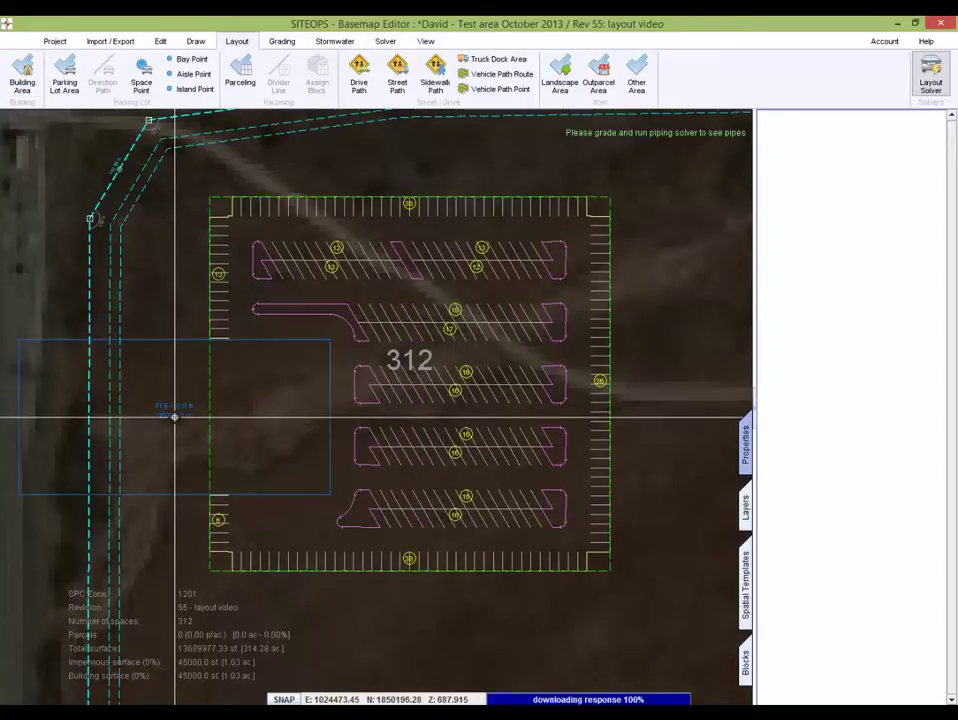
Step: Move the 45,000 sf building into the lower half of the lot, leaving 248 spaces
left_click(160, 41)
left_click(178, 68)
left_click(170, 395)
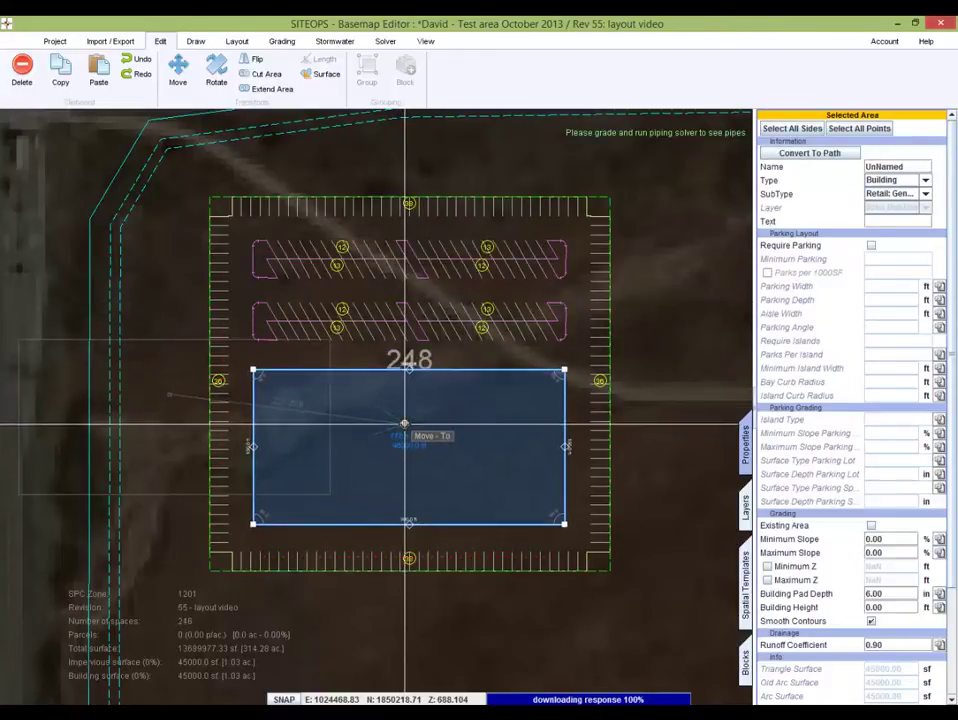
left_click(404, 422)
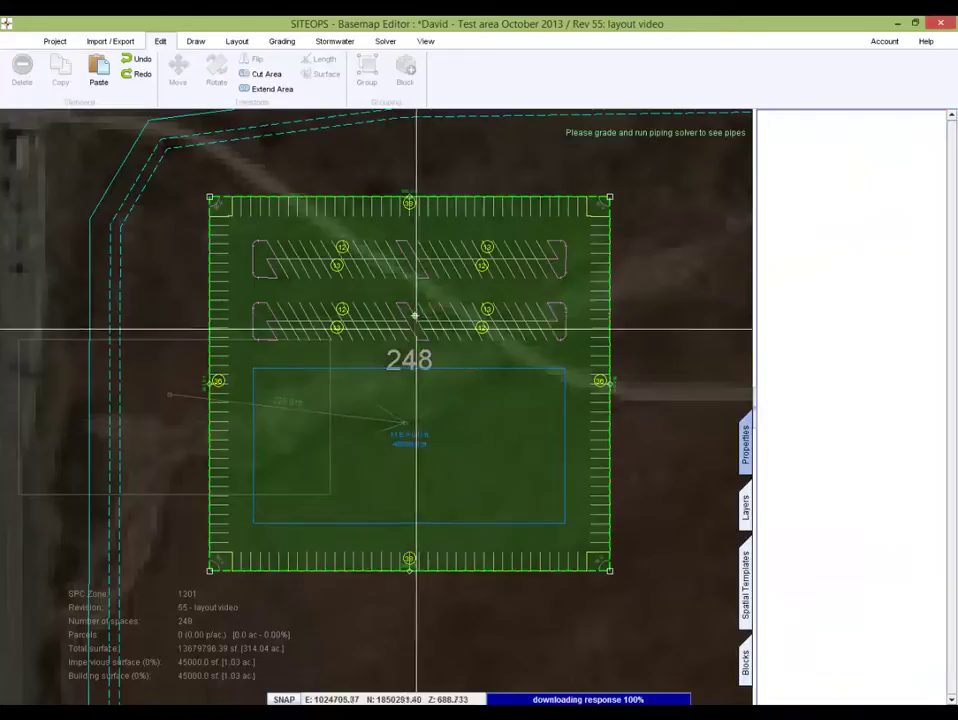
left_click(237, 42)
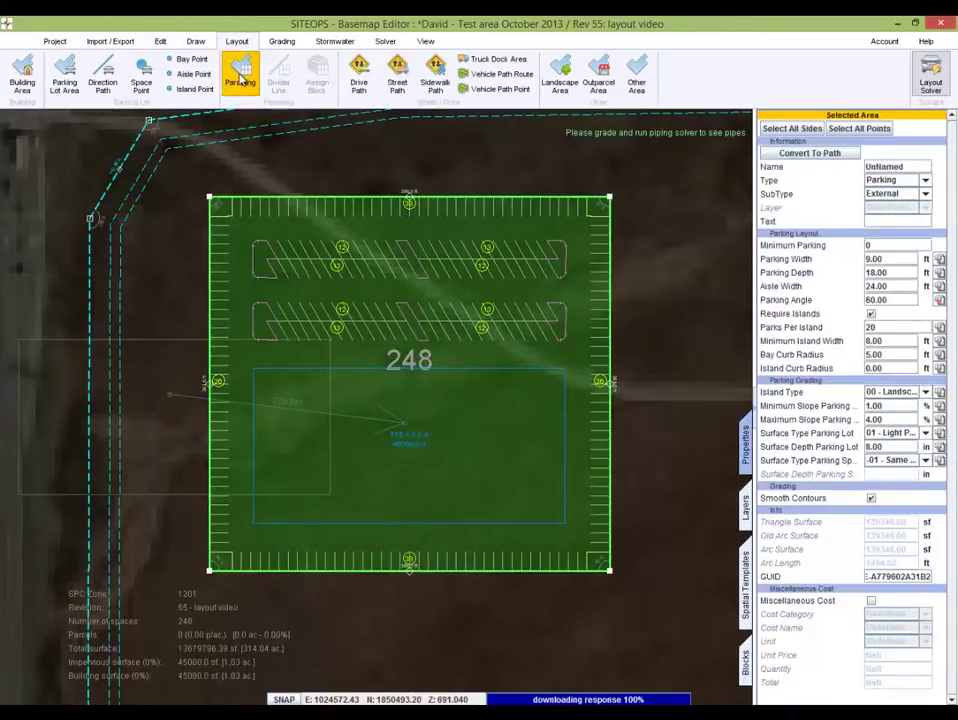
Step: Draw a north–south direction line through the upper parking rows, nudged right, for 208 spaces
left_click(112, 86)
left_click(414, 225)
right_click(436, 297)
left_click(473, 409)
left_click(414, 358)
right_click(458, 336)
left_click(489, 353)
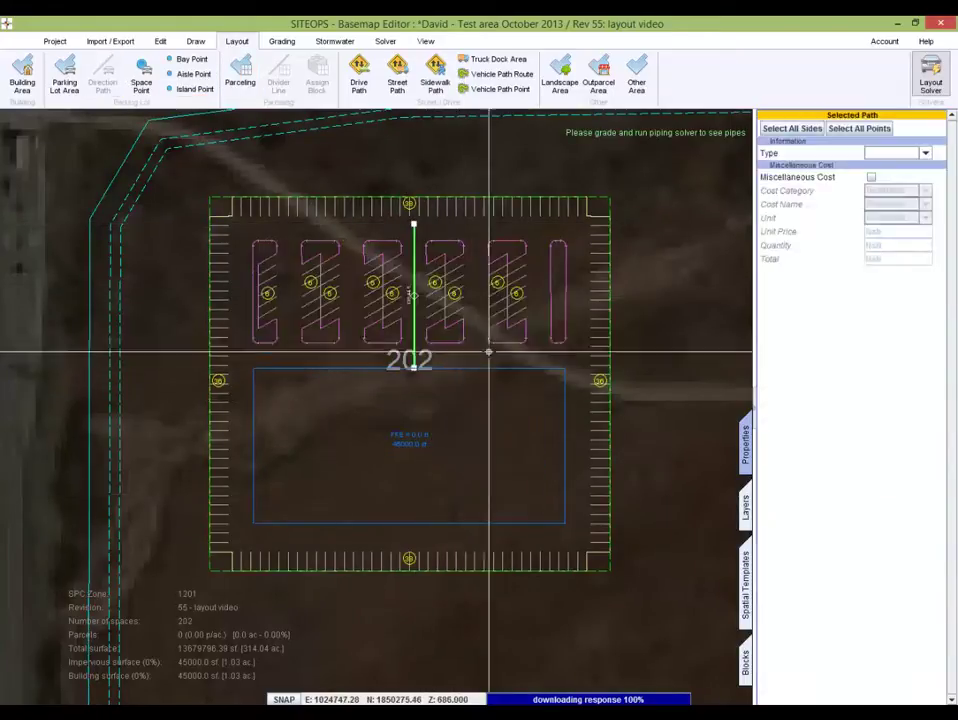
left_click(421, 297)
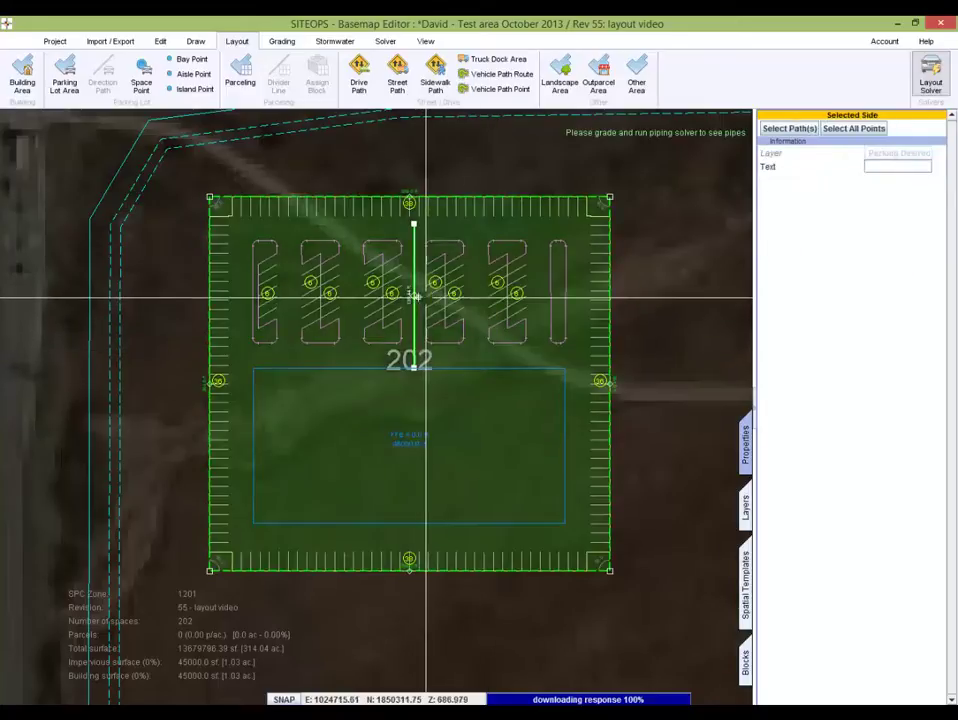
left_click_drag(426, 297, 435, 281)
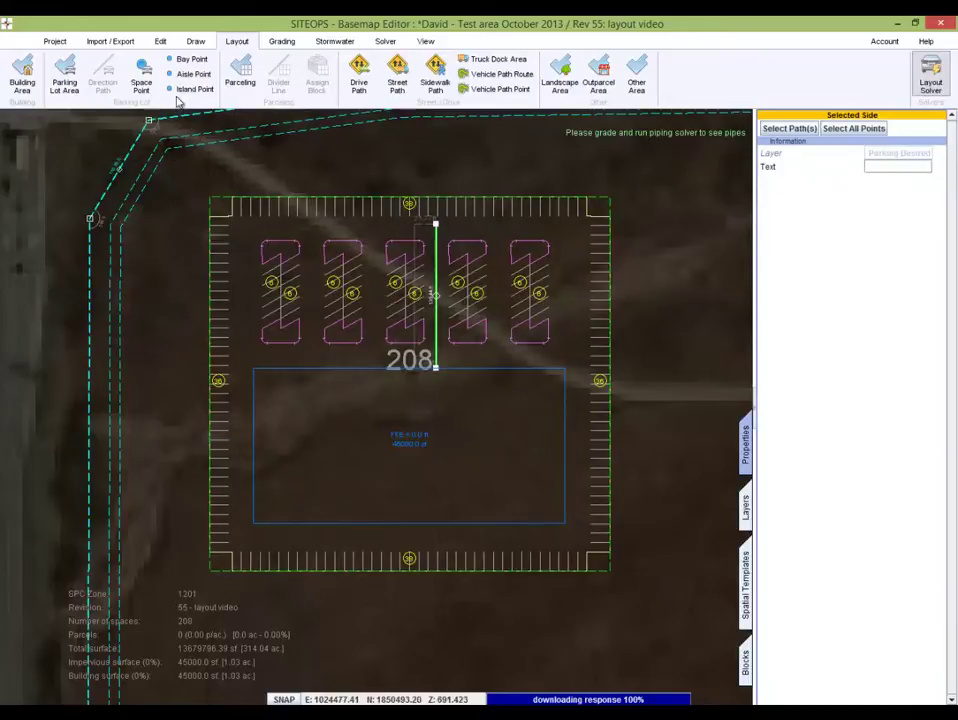
Step: Add bay points to the second and fourth bays, giving 5.00 ft median widths
left_click(342, 290)
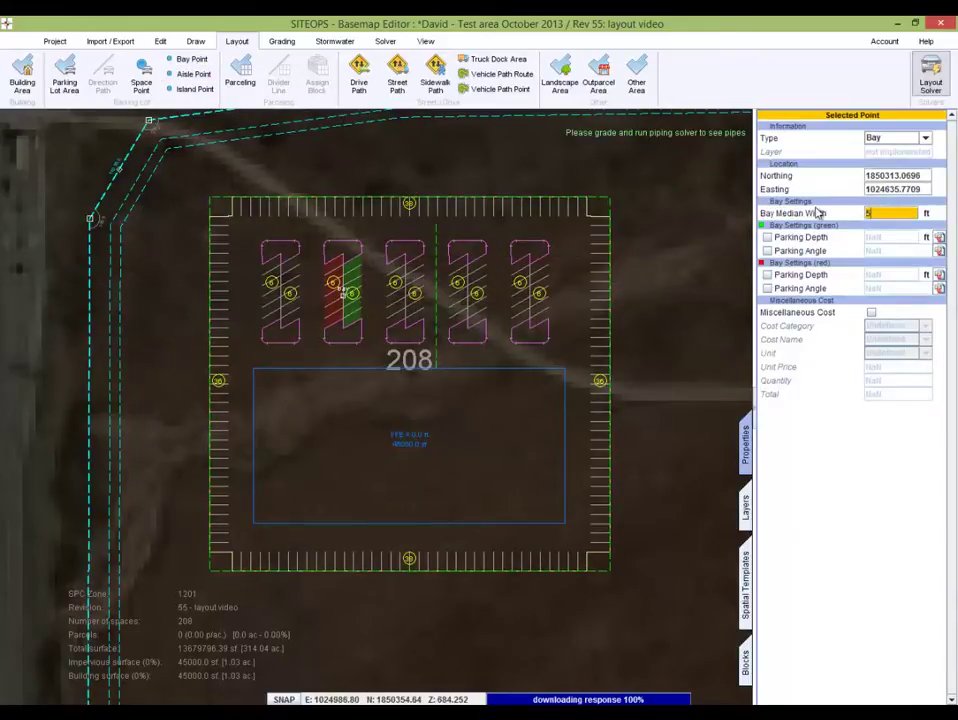
left_click(190, 61)
left_click(468, 291)
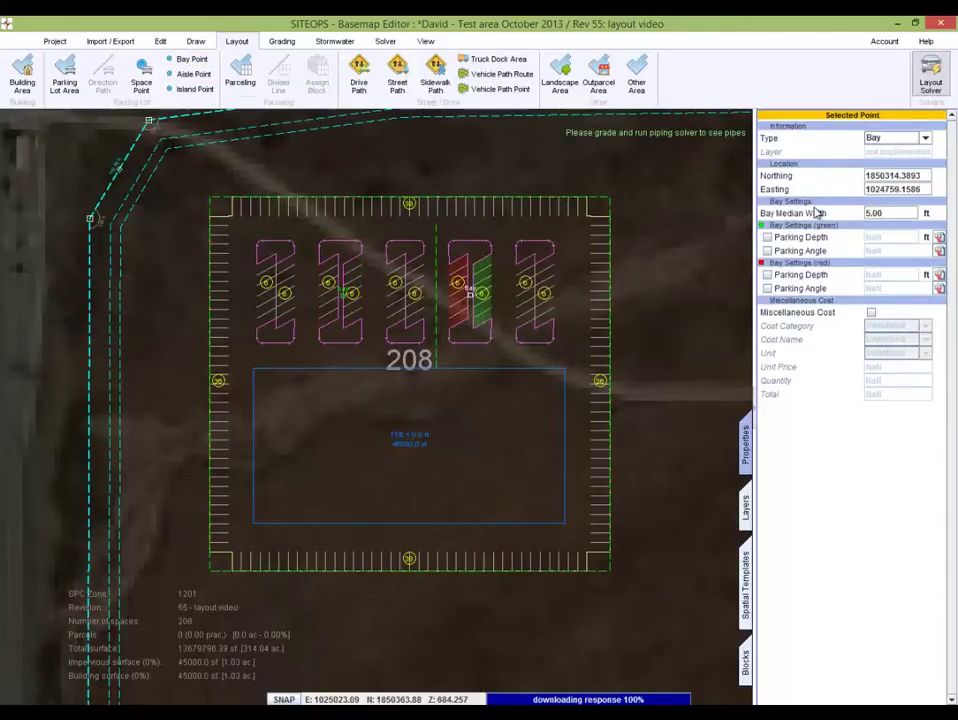
key("Escape")
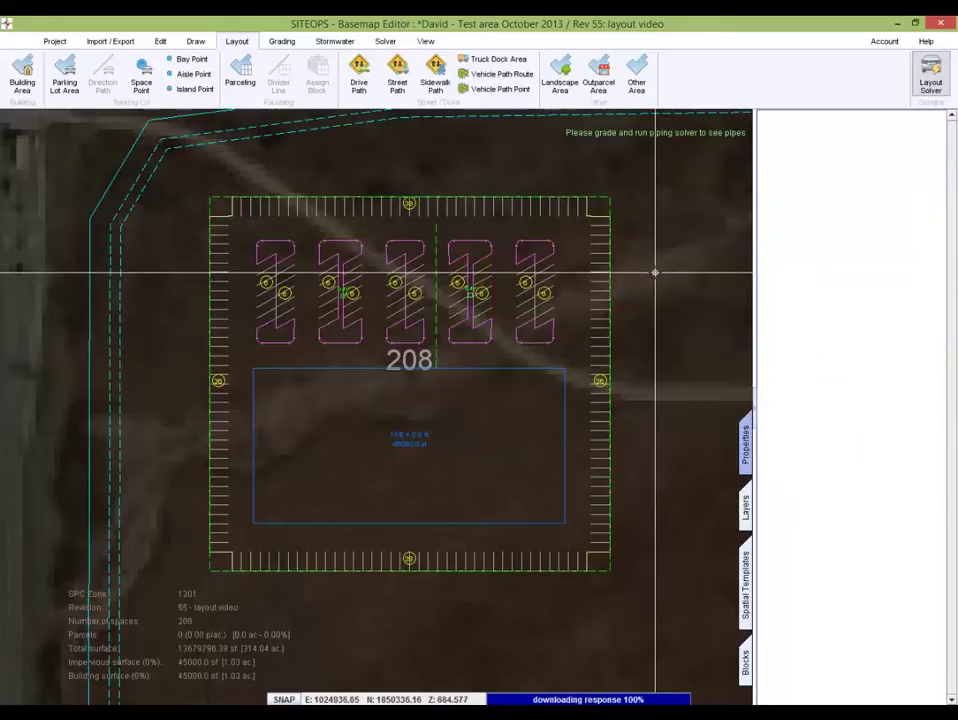
Step: Draw a driveway from the lot's west edge out to the road
scroll(655, 272, "down", 3)
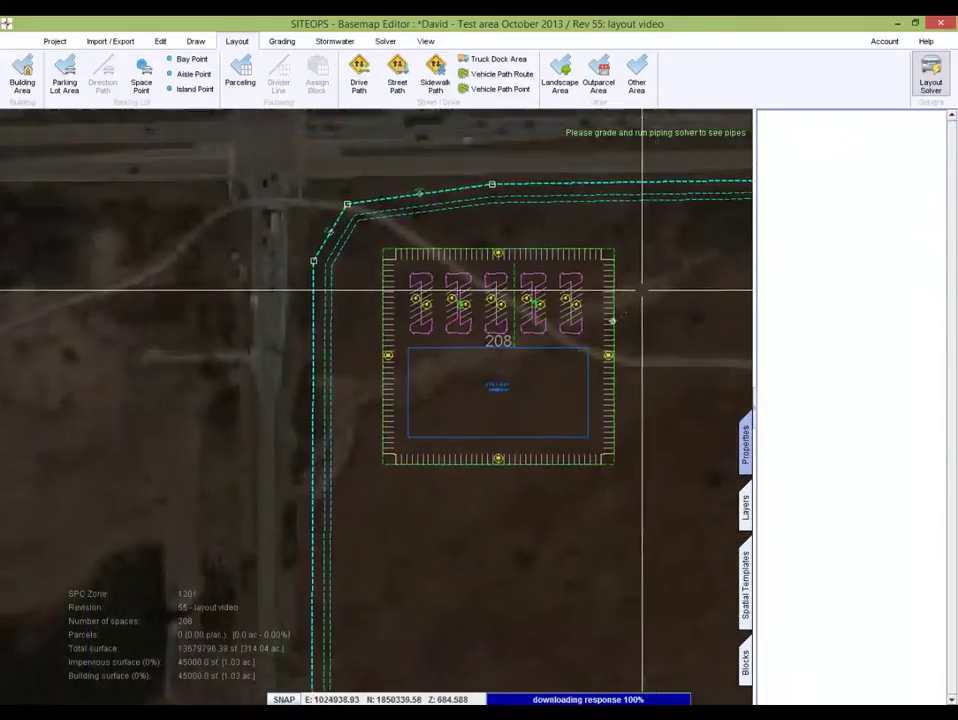
left_click_drag(653, 272, 580, 365)
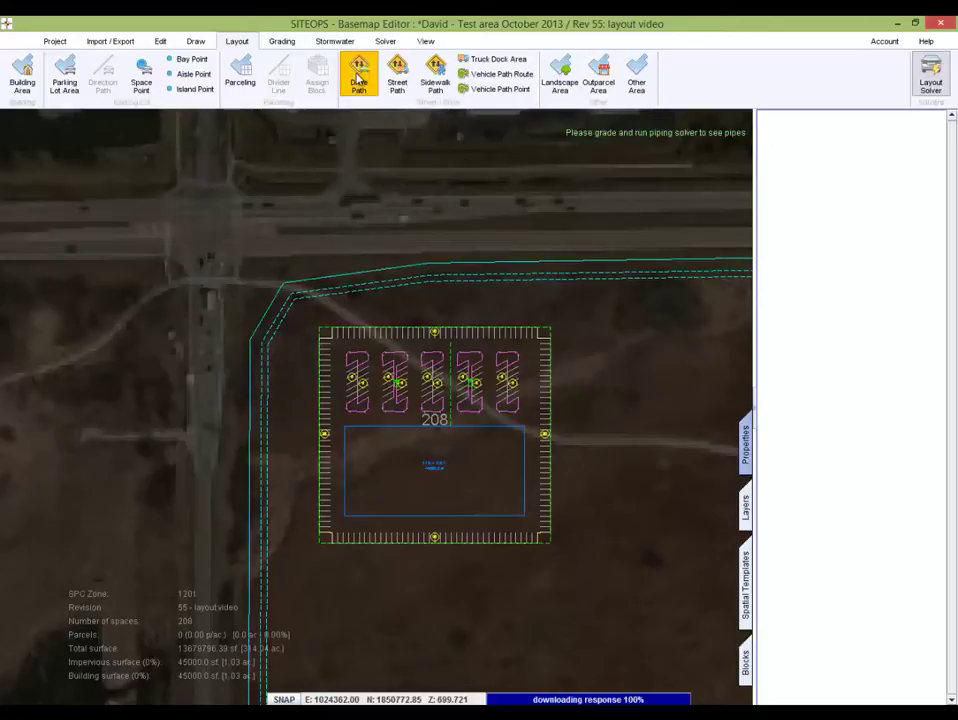
left_click(358, 78)
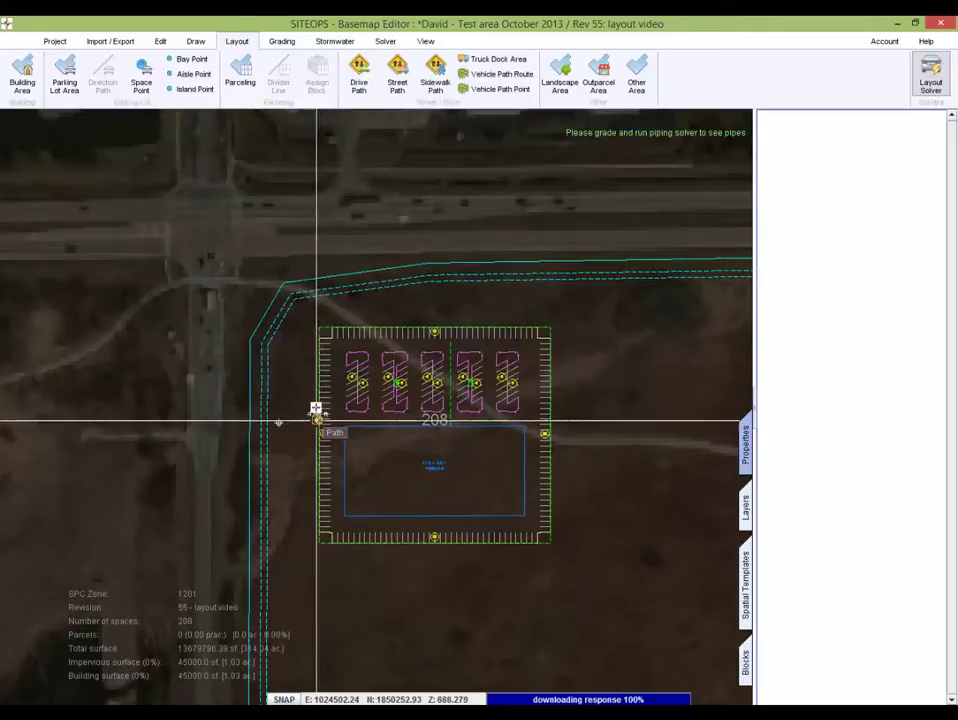
left_click(316, 421)
right_click(249, 441)
left_click(281, 458)
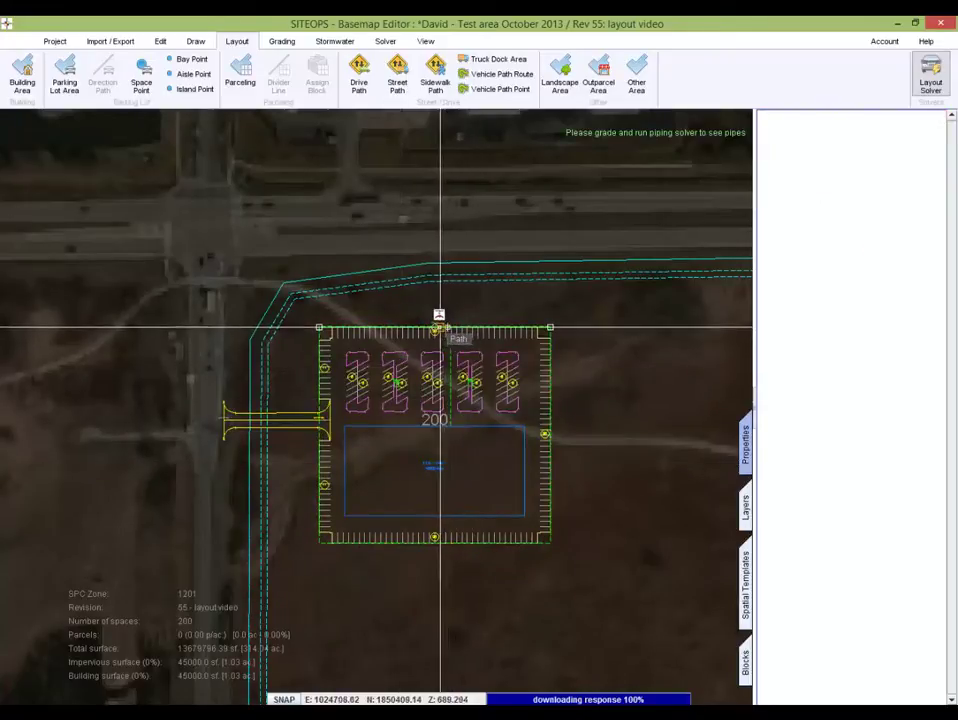
Step: Add a driveway from the lot's top edge north to the road, leaving 193 spaces
left_click(447, 327)
left_click(447, 253)
right_click(527, 303)
left_click(527, 304)
scroll(366, 292, "up", 5)
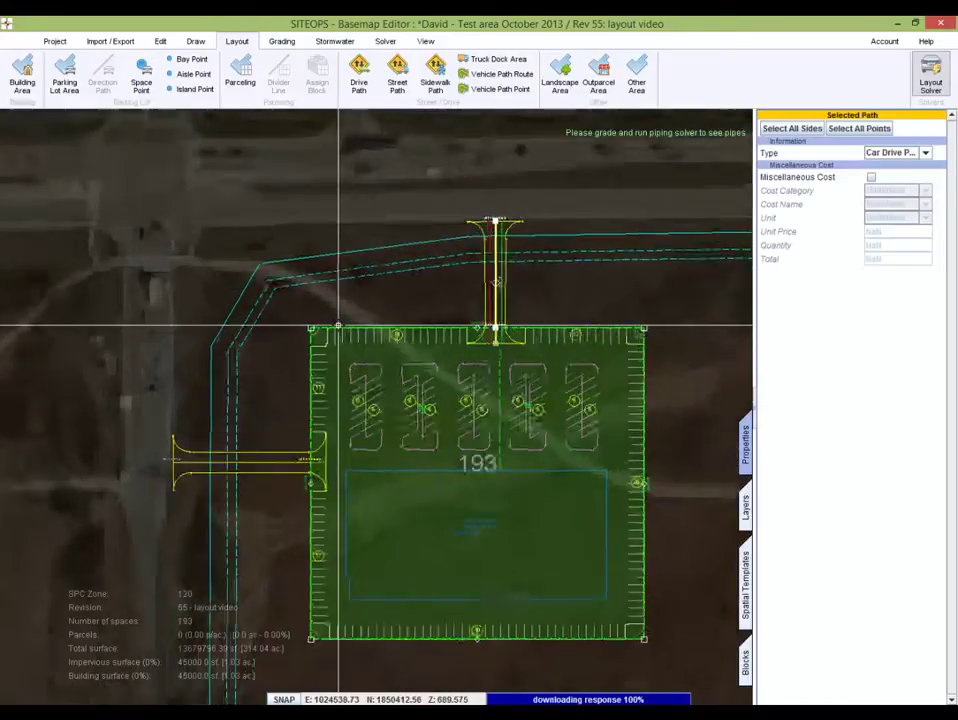
key("Escape")
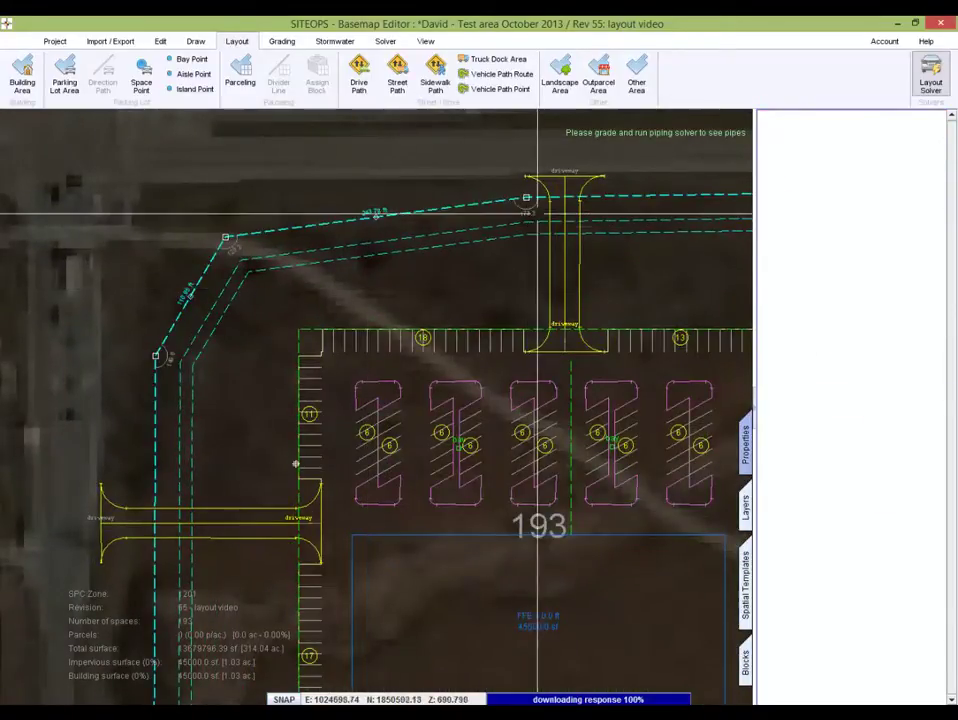
Step: Set the left driveway endpoint's entrance and exit flare radii to 35 ft
left_click(104, 518)
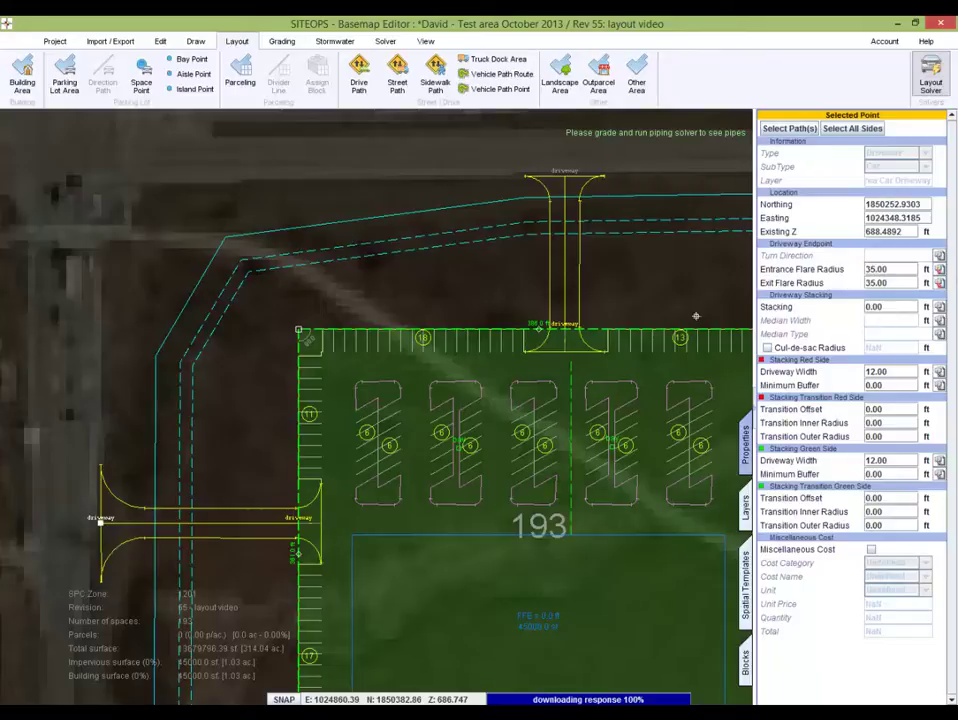
scroll(473, 434, "down", 5)
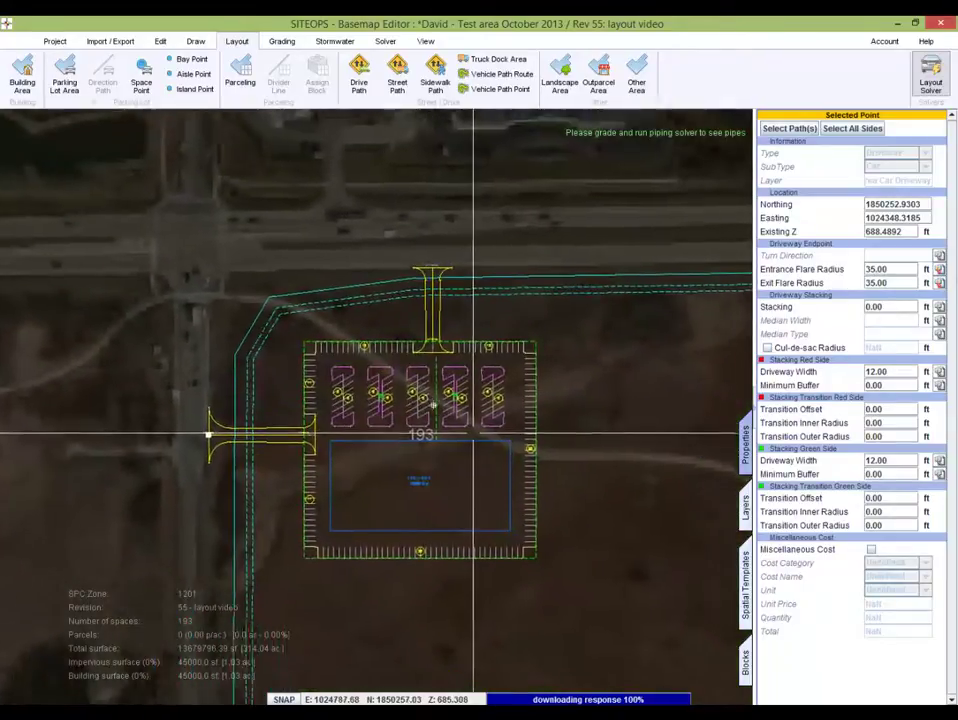
left_click_drag(473, 434, 419, 393)
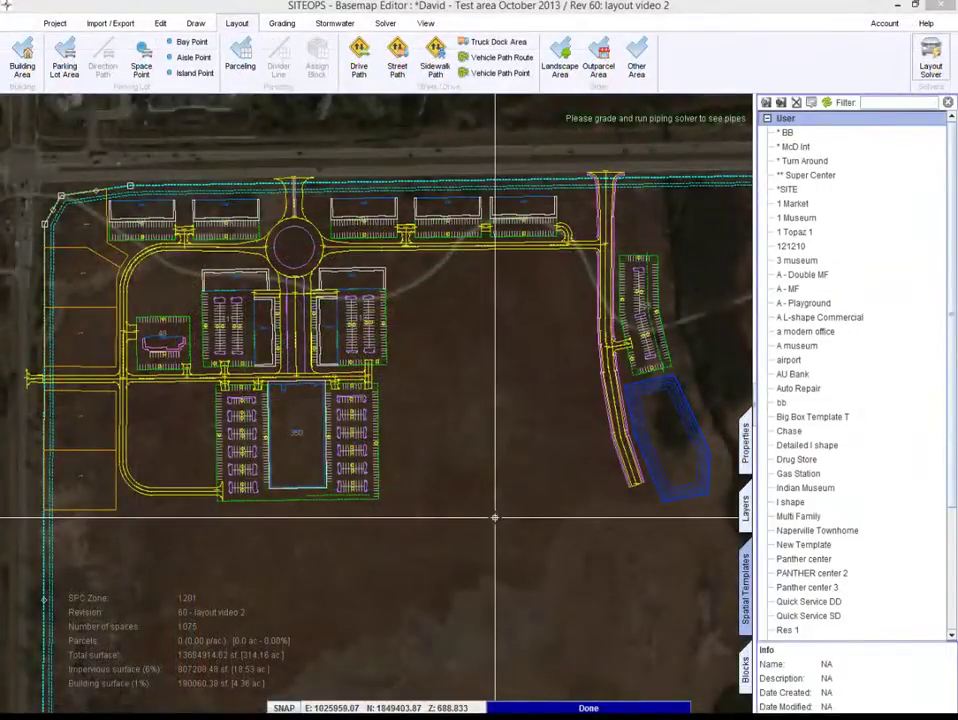
Step: Select the lower parking block, then clear the selection
left_click(312, 434)
key("Escape")
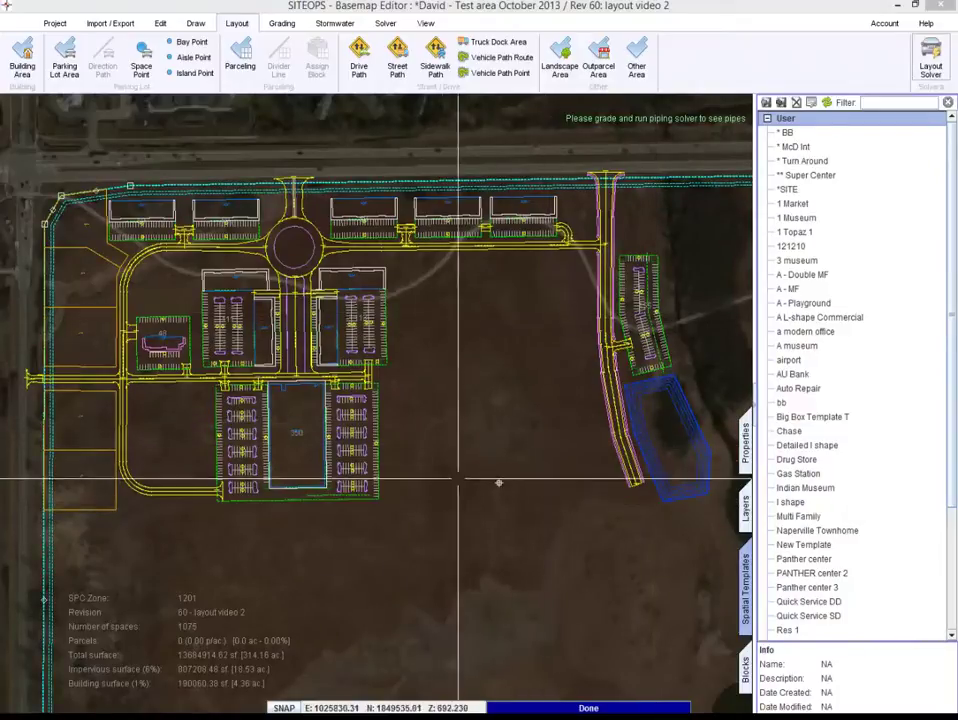
Step: Drop the Super Center template into the open field east of the central lots
left_click(812, 178)
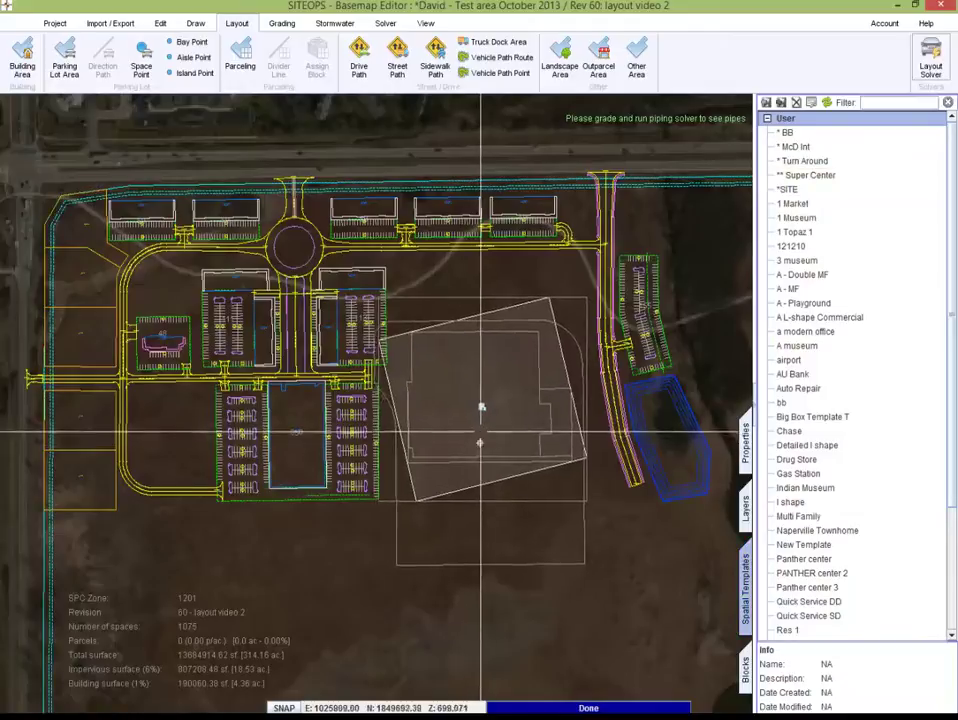
left_click(483, 447)
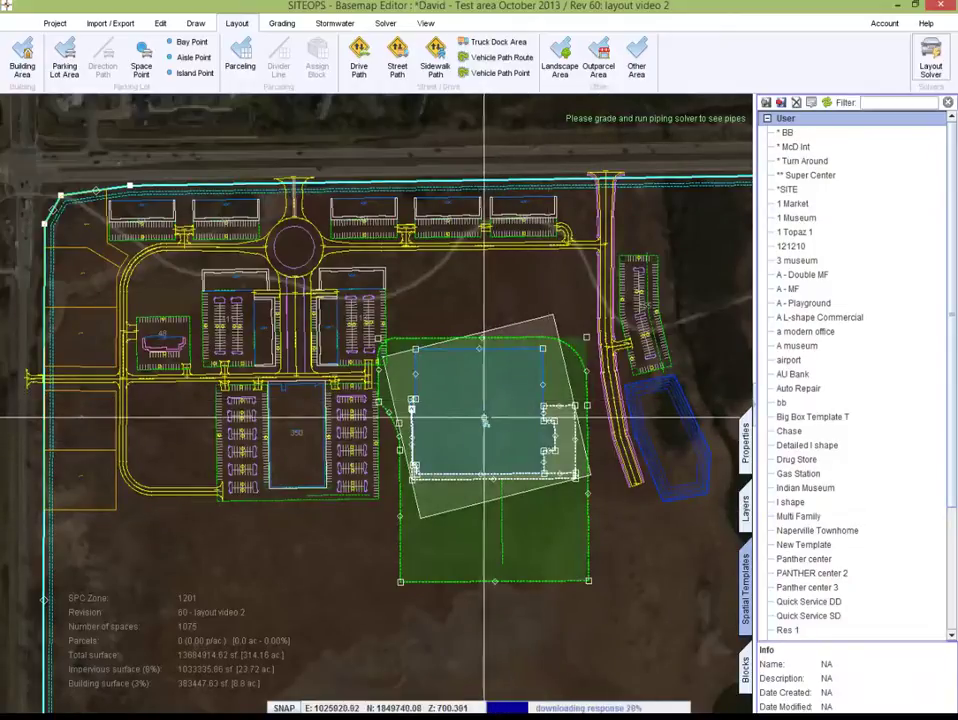
Step: Rotate the Super Center footprint square to the site grid and move it beside the eastern road
left_click(160, 23)
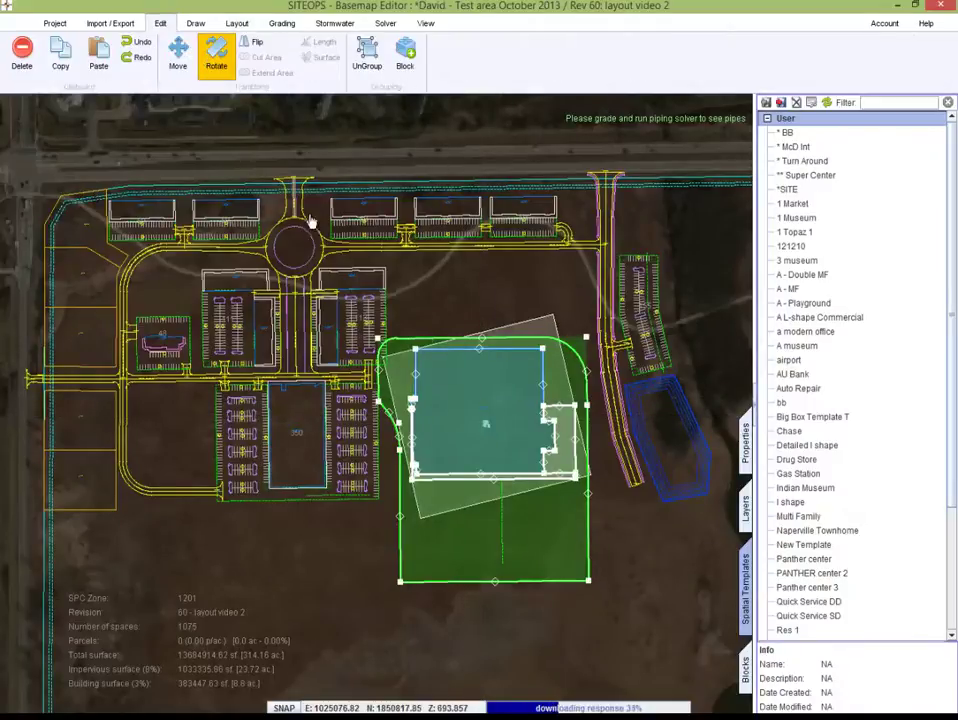
left_click(216, 52)
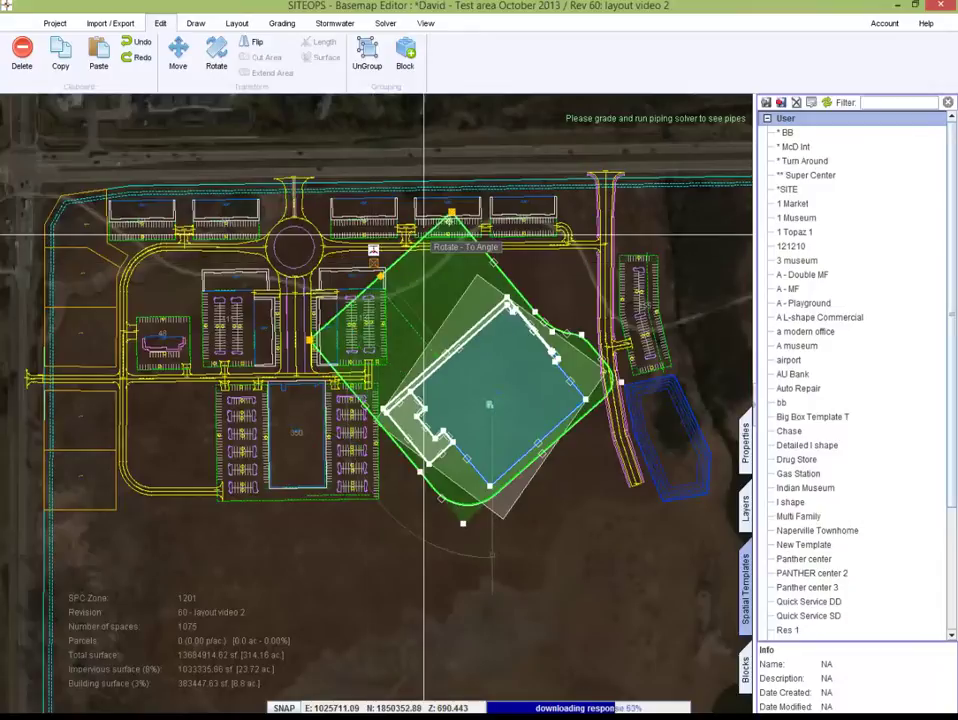
left_click(494, 133)
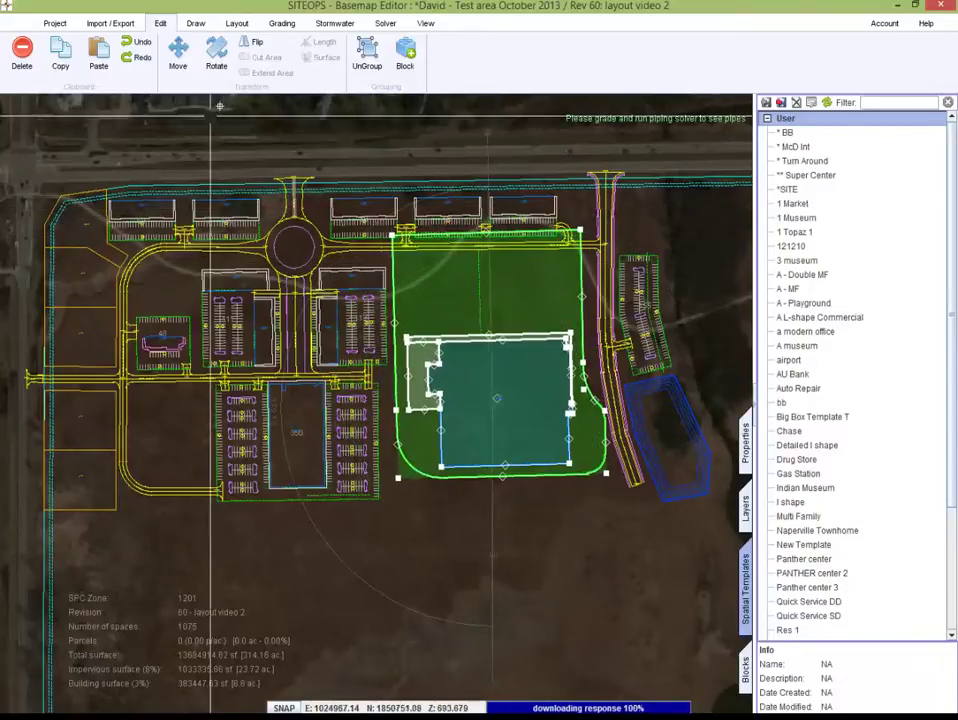
left_click(179, 55)
left_click(469, 340)
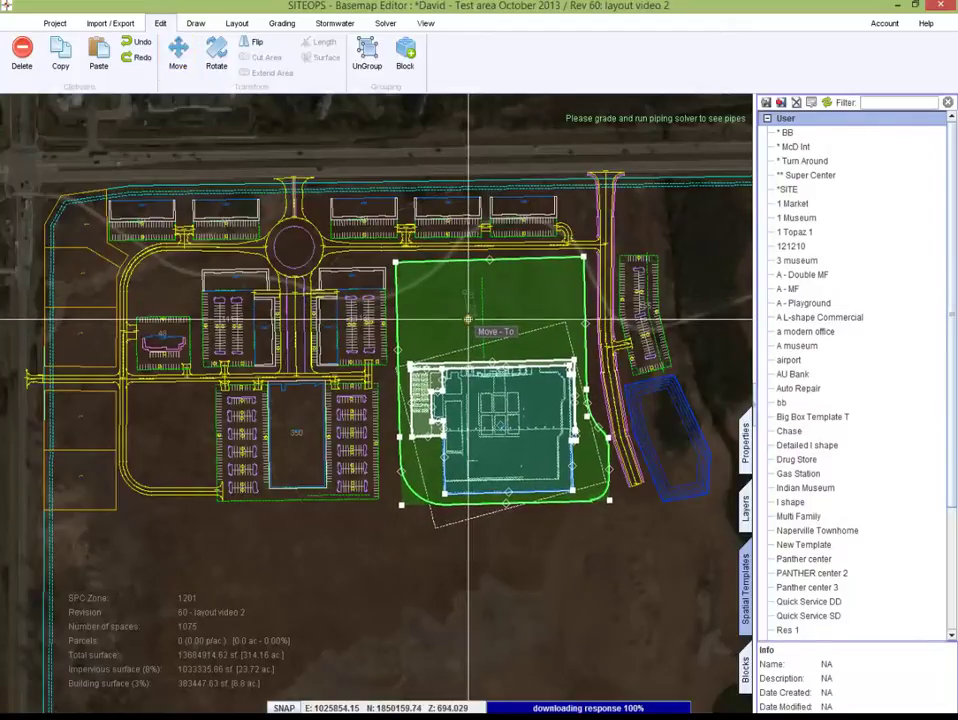
left_click(469, 320)
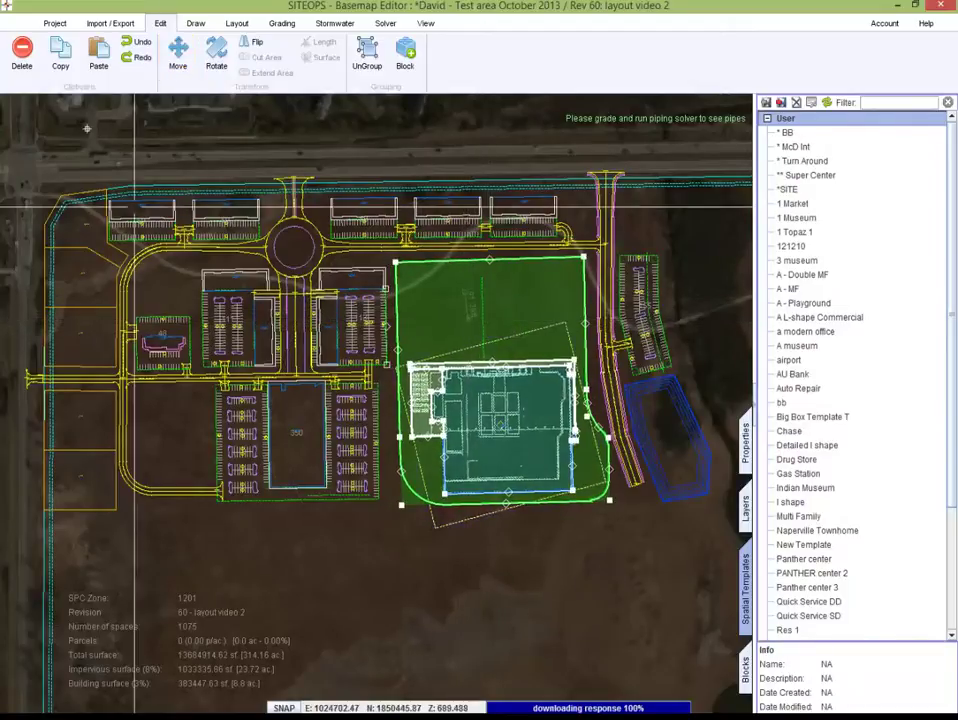
left_click(250, 25)
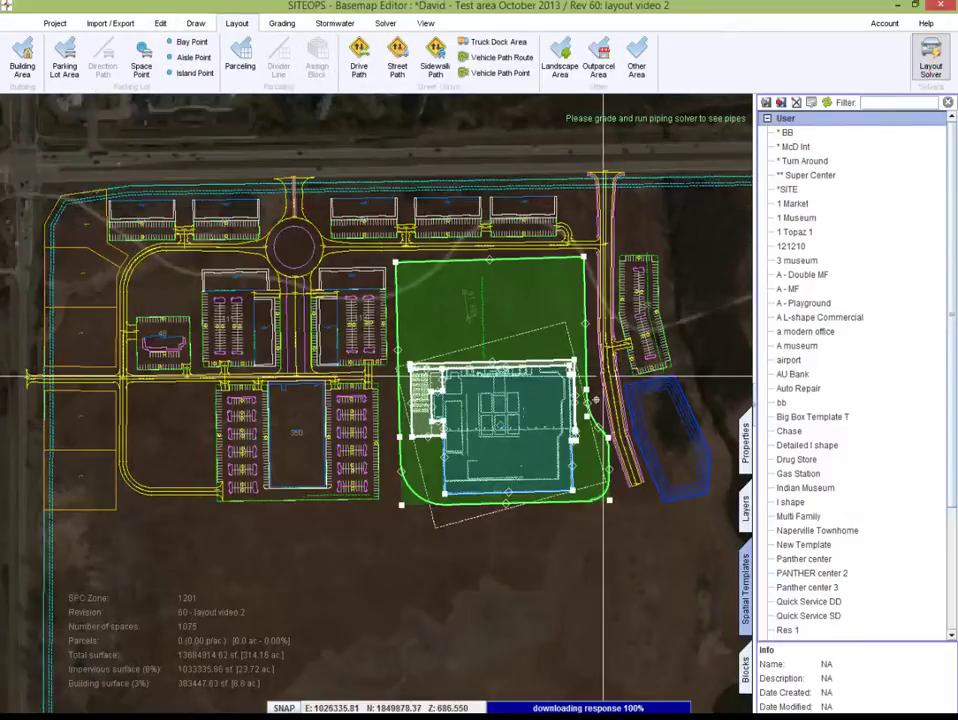
Step: Draw a driveway from the east road to the Super Center lot's edge
scroll(597, 383, "up", 2)
scroll(597, 383, "up", 5)
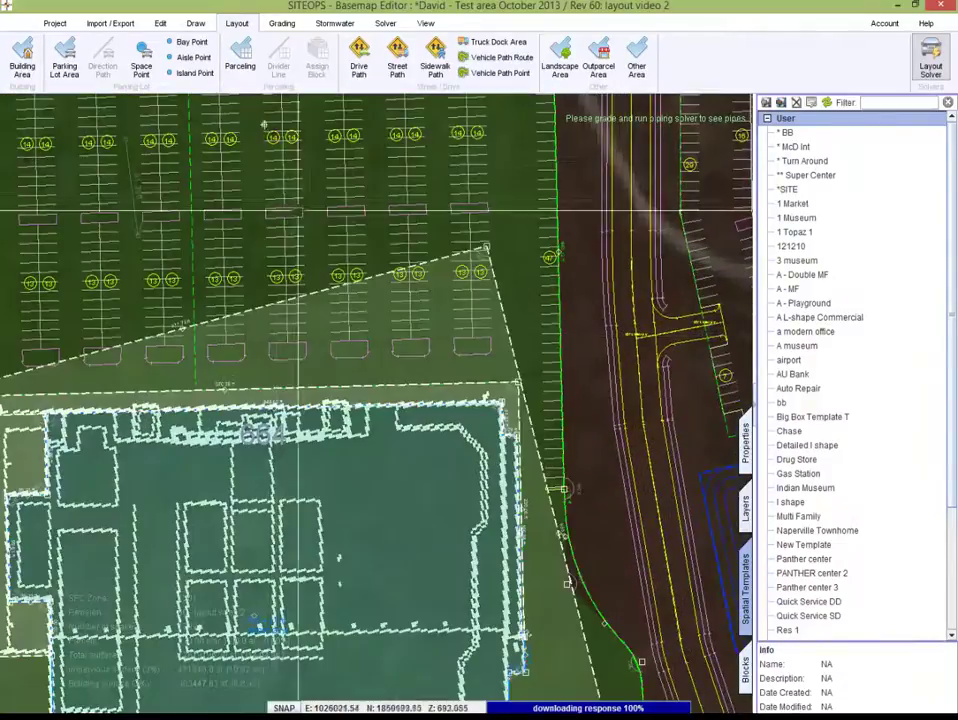
left_click(360, 60)
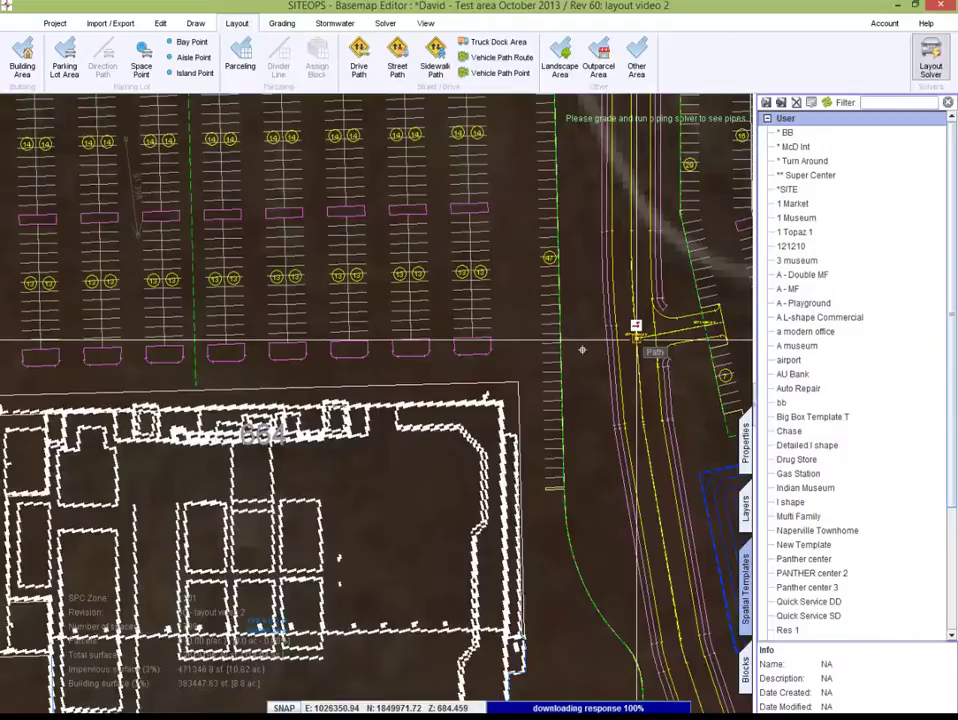
left_click(636, 339)
left_click(561, 343)
right_click(605, 388)
left_click(620, 397)
Step: Connect the lot's top edge to the road above with another driveway
scroll(570, 190, "up", 5)
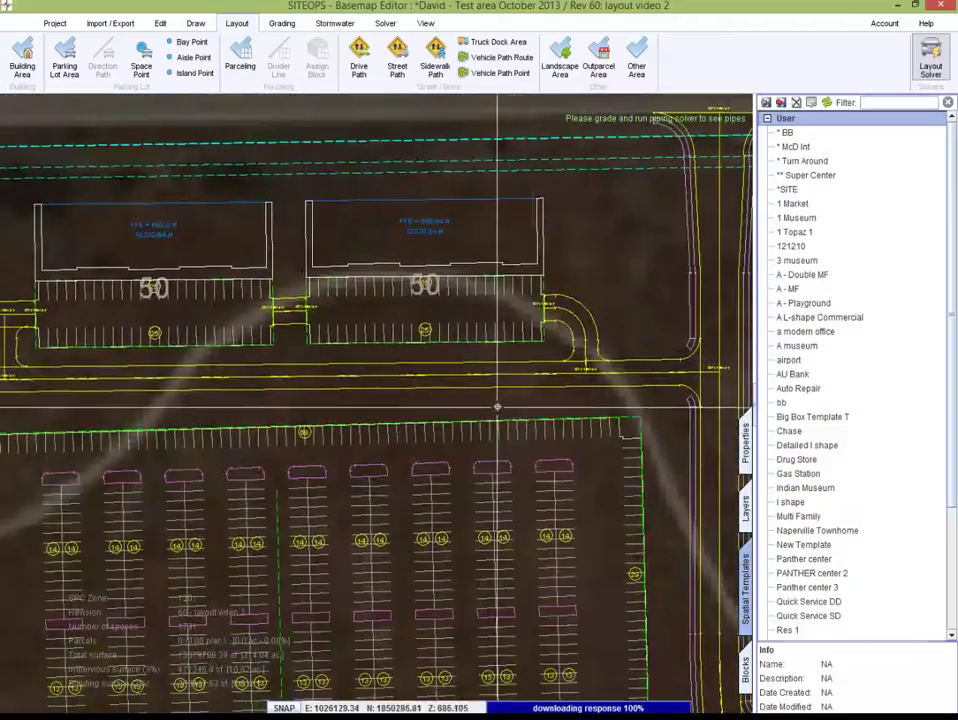
middle_click_drag(497, 407, 578, 395)
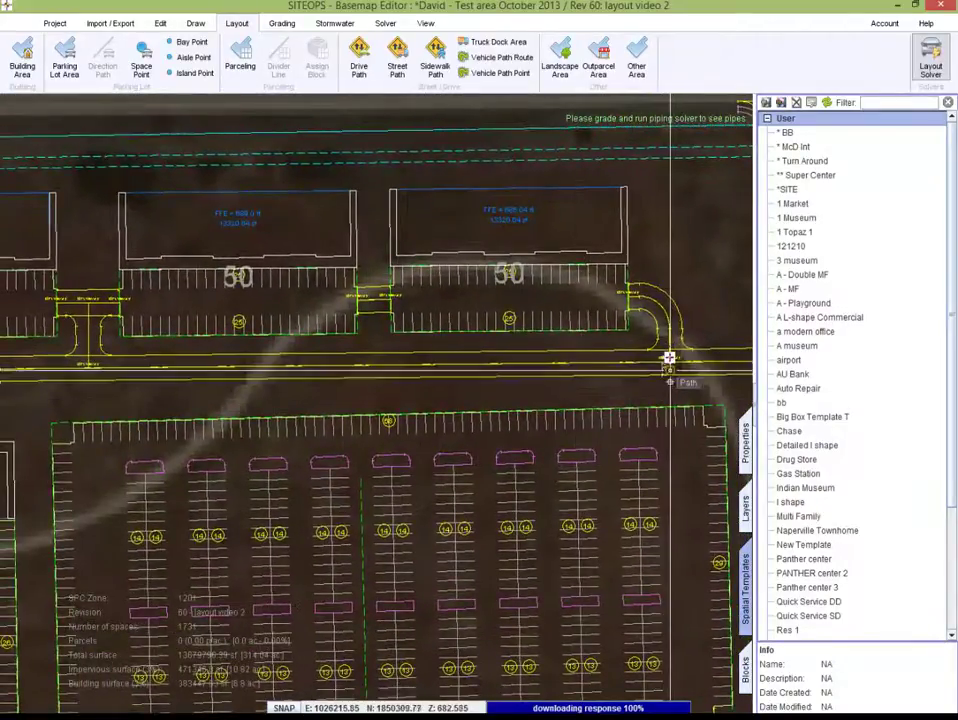
right_click(695, 388)
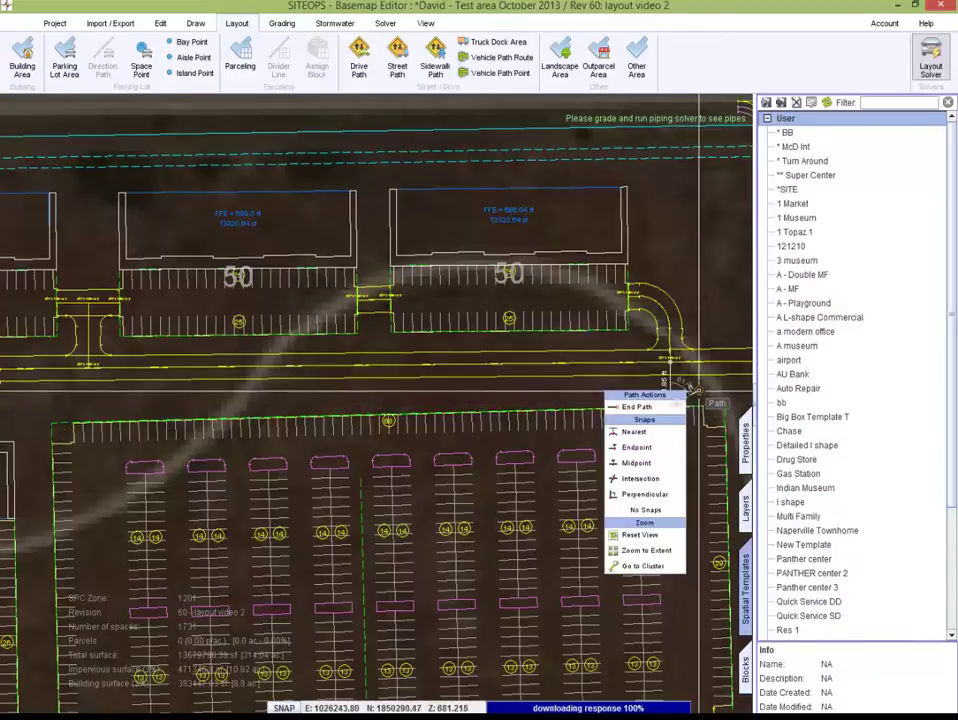
left_click(640, 410)
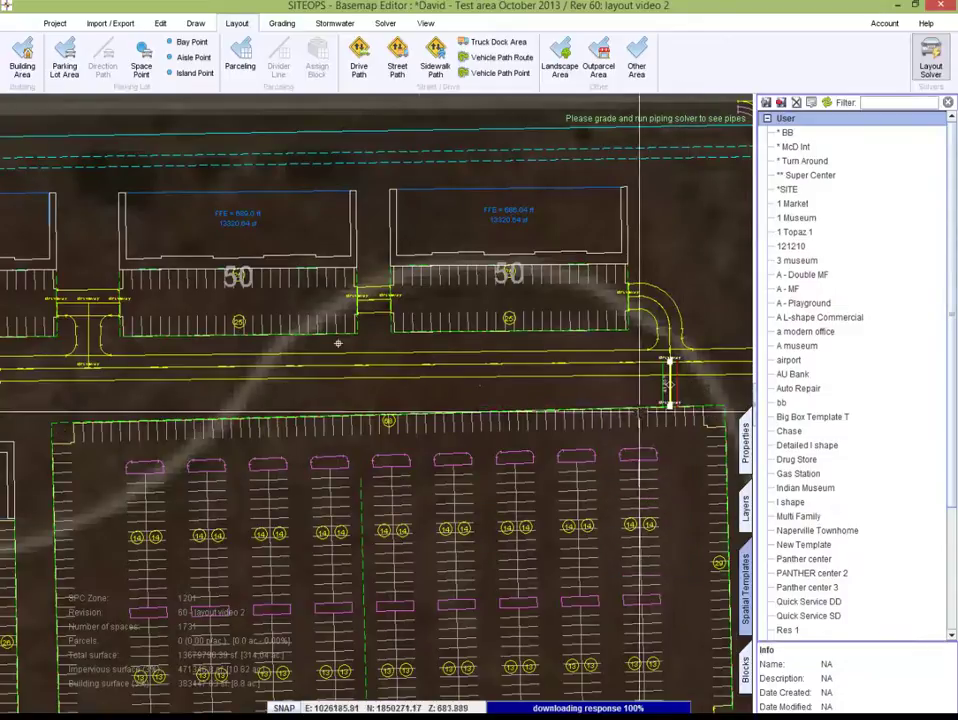
left_click(88, 366)
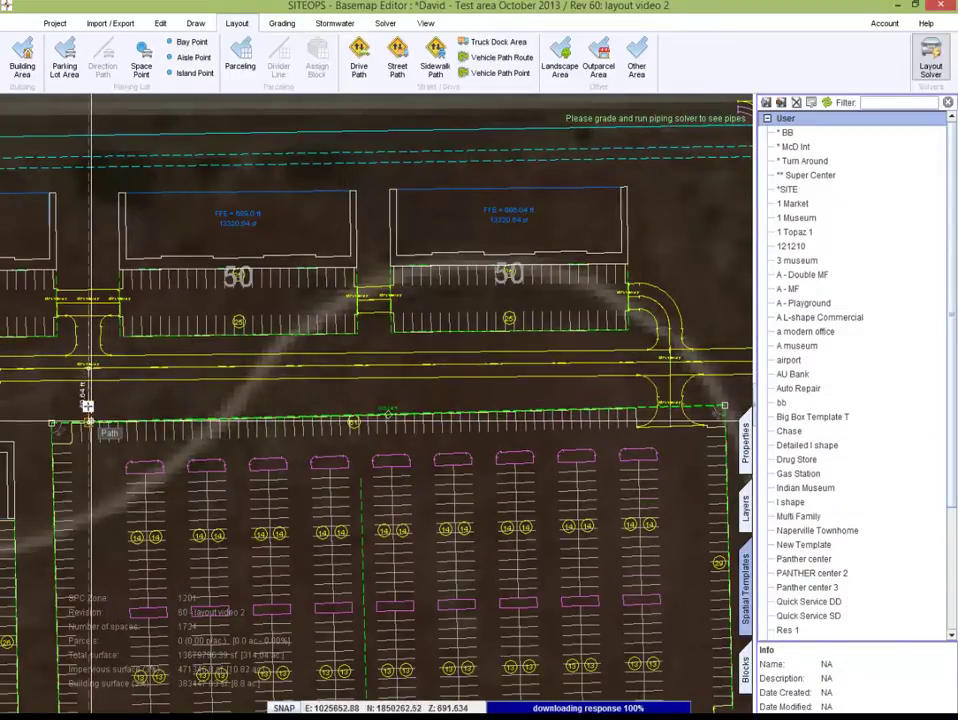
right_click(118, 393)
left_click(151, 411)
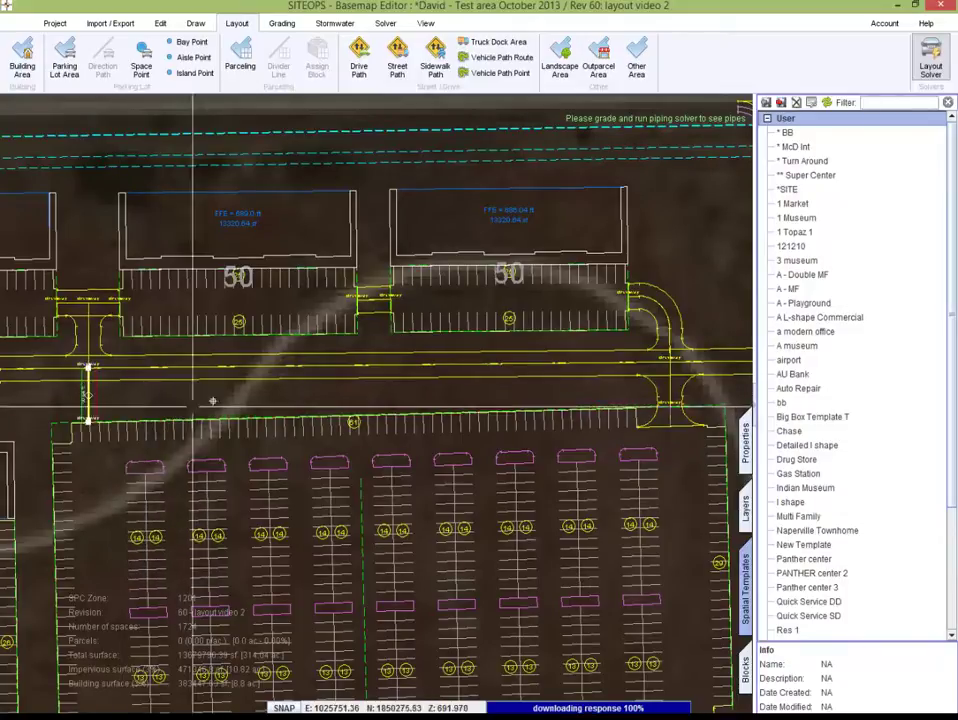
scroll(212, 402, "down", 3)
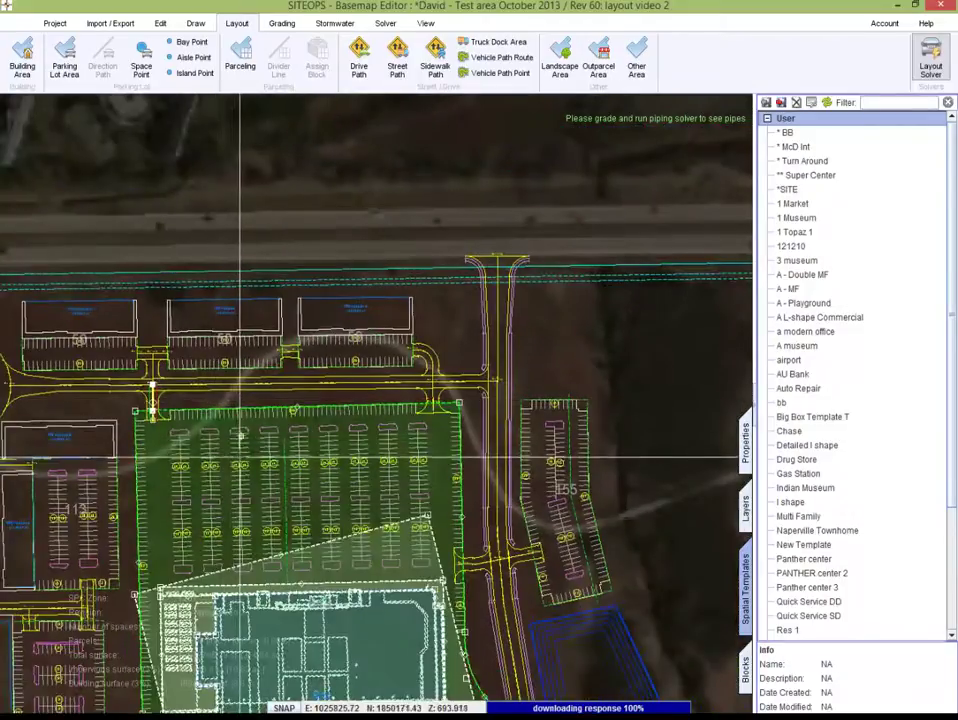
middle_click_drag(212, 402, 257, 255)
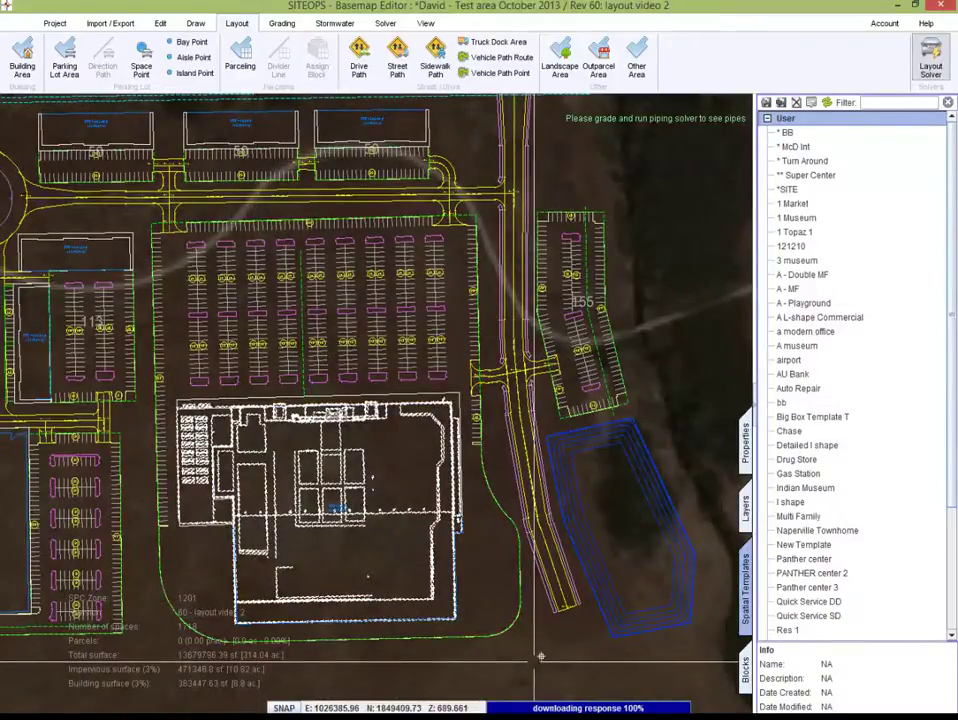
scroll(536, 648, "down", 4)
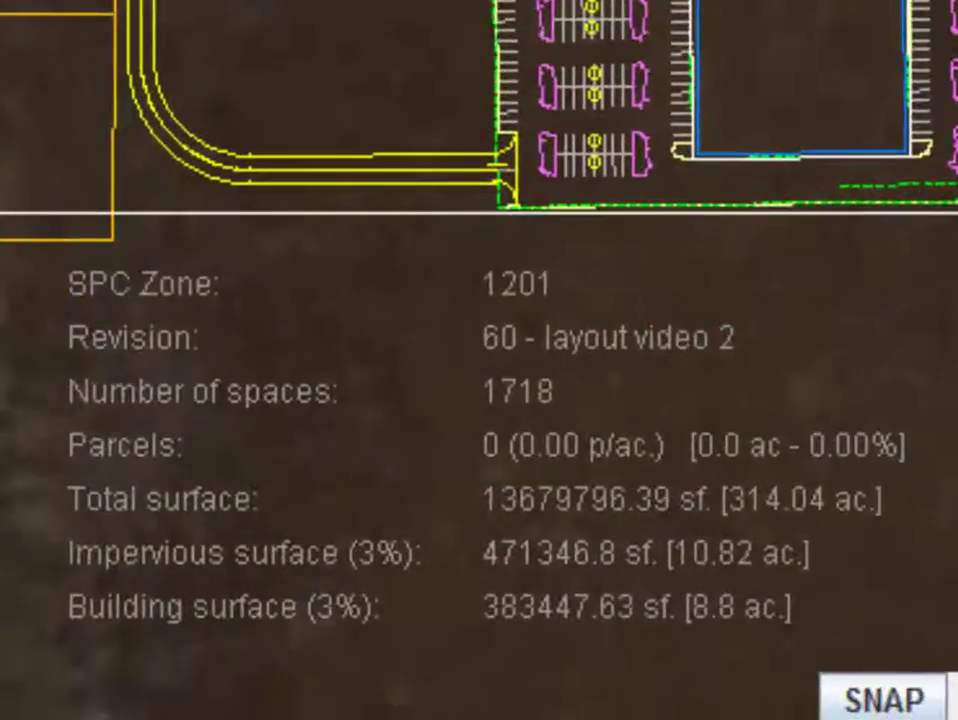
middle_click_drag(480, 213, 545, 107)
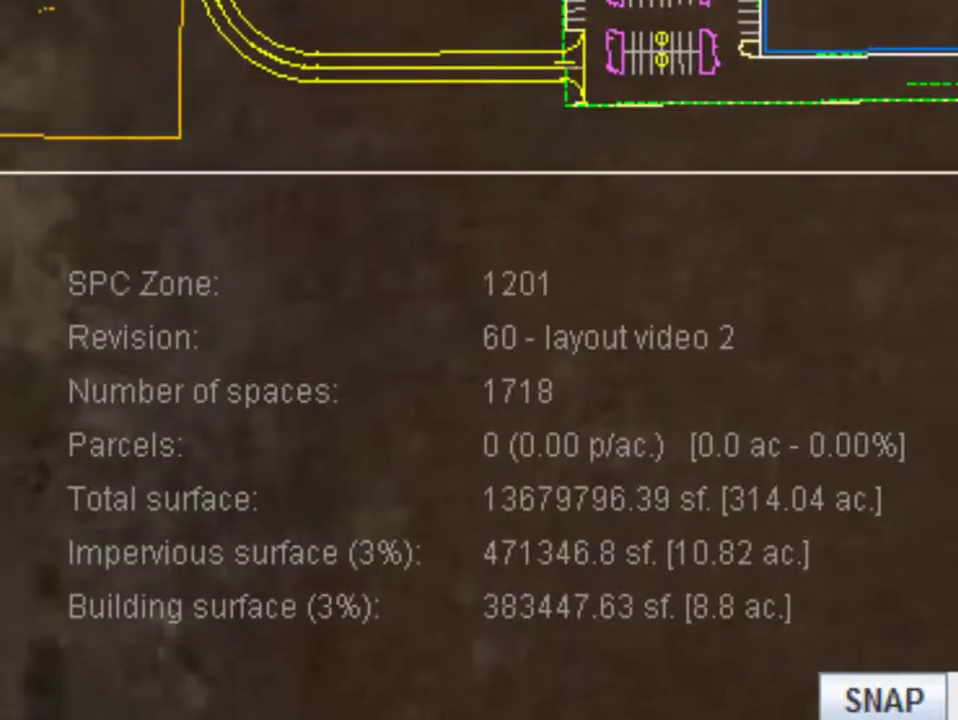